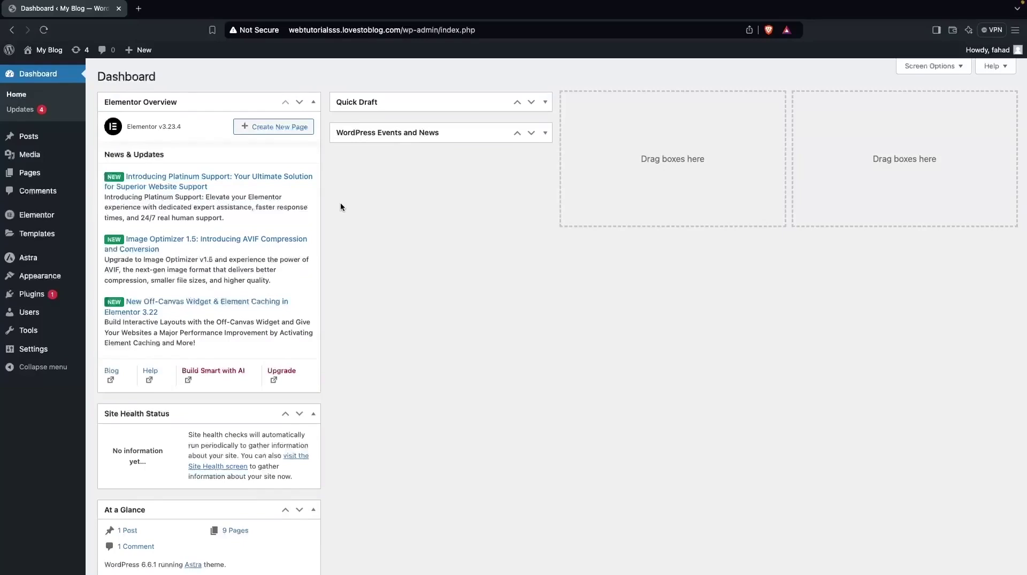
- Search plugins for 'full screen menu', then install and activate Full Screen Menu for Elementor
mouse_move(47, 294)
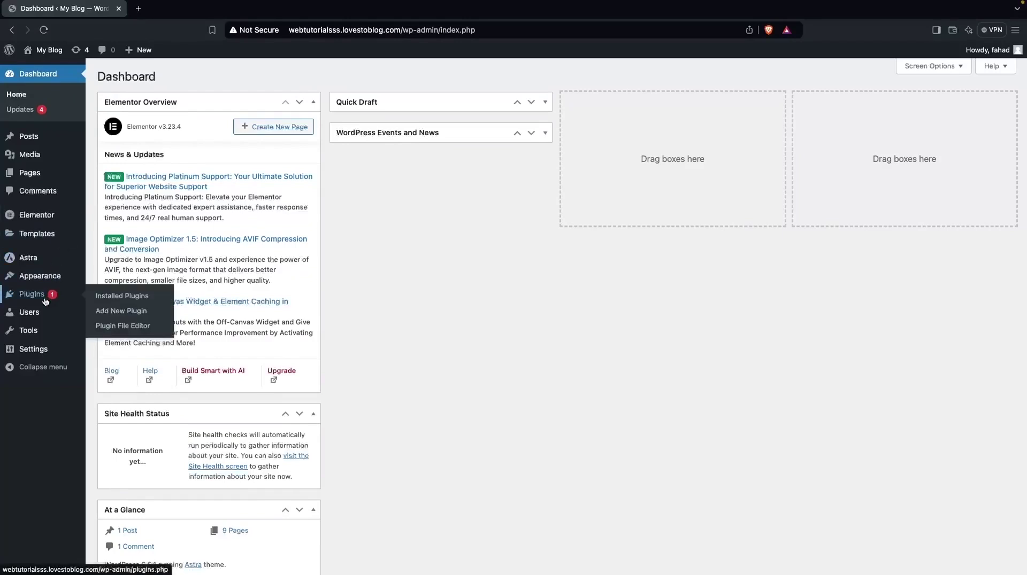
left_click(115, 311)
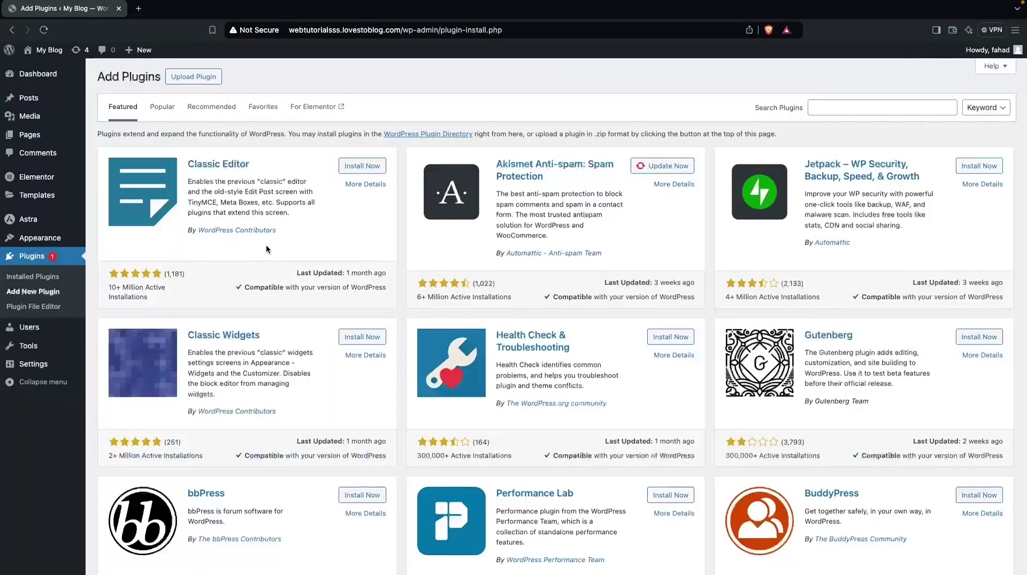
left_click(841, 110)
type("full screen menu")
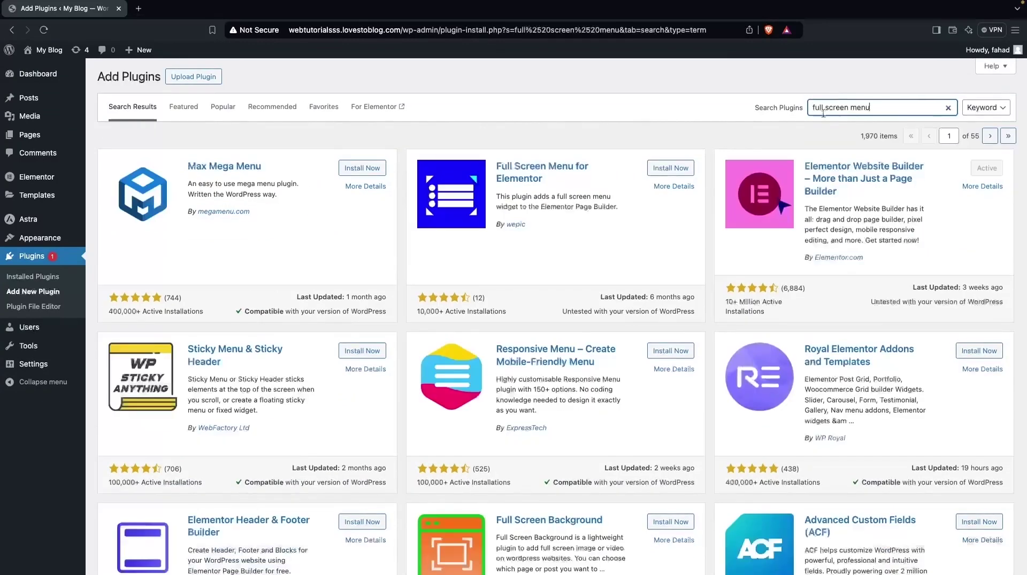
left_click(668, 169)
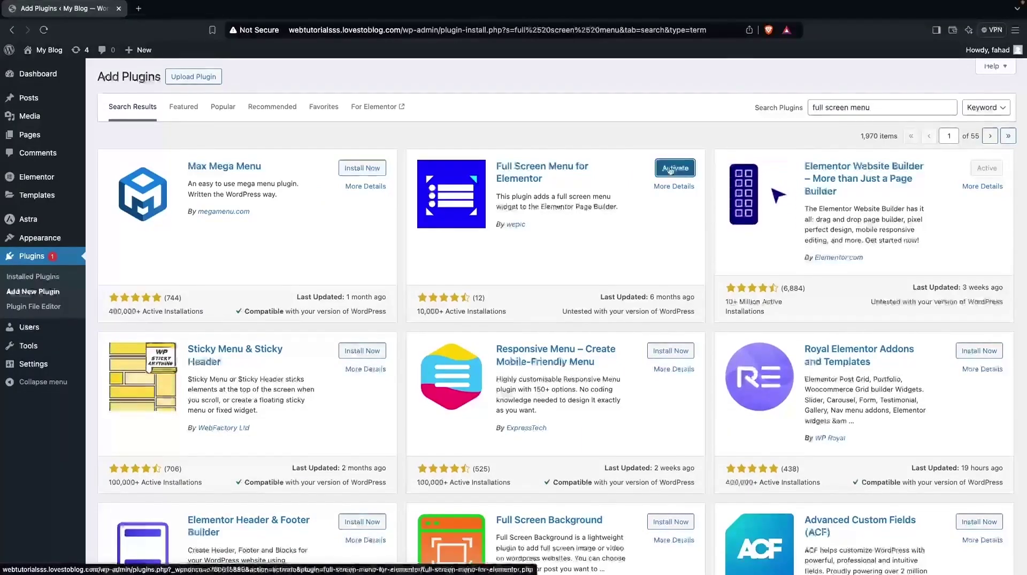
left_click(669, 169)
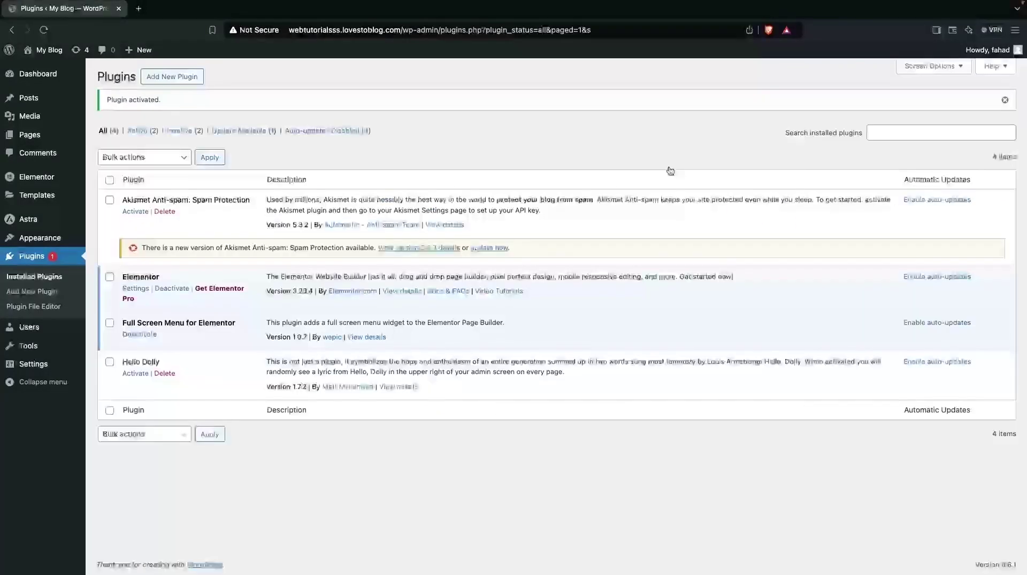
- Search 'elementor header', install and activate Elementor Header & Footer Builder, then reload the plugins list
left_click(27, 292)
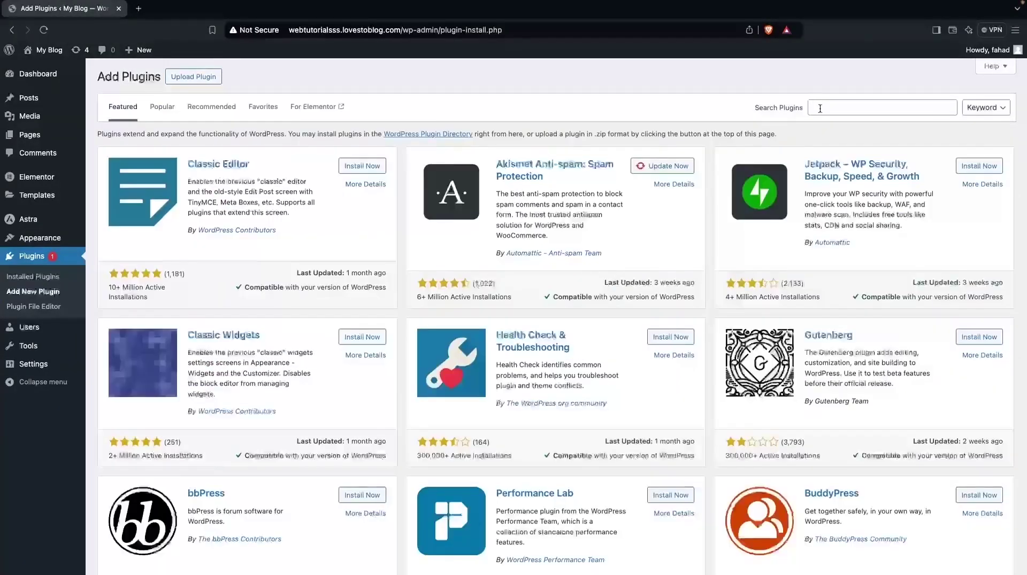
left_click(819, 108)
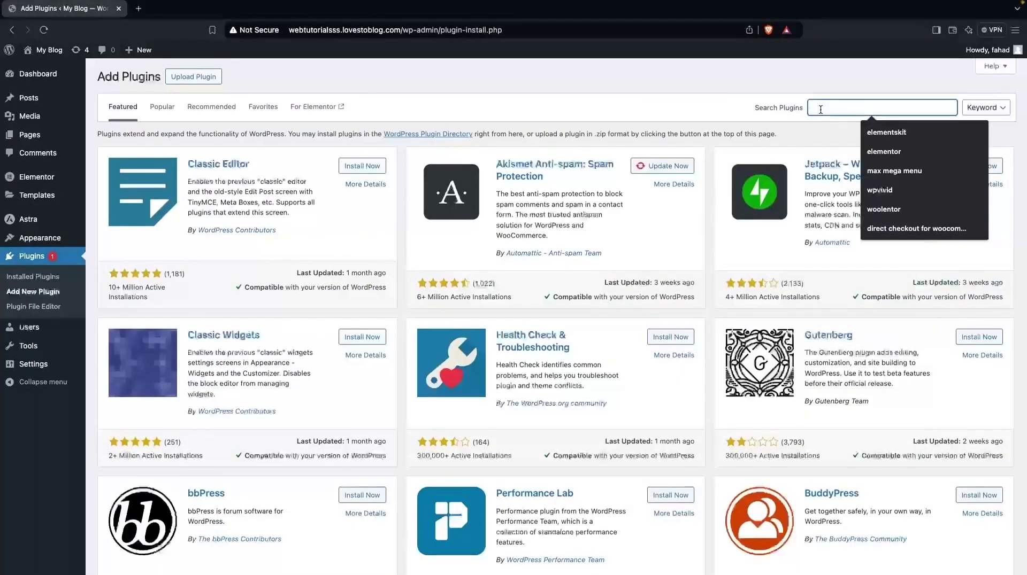
type("elementor header")
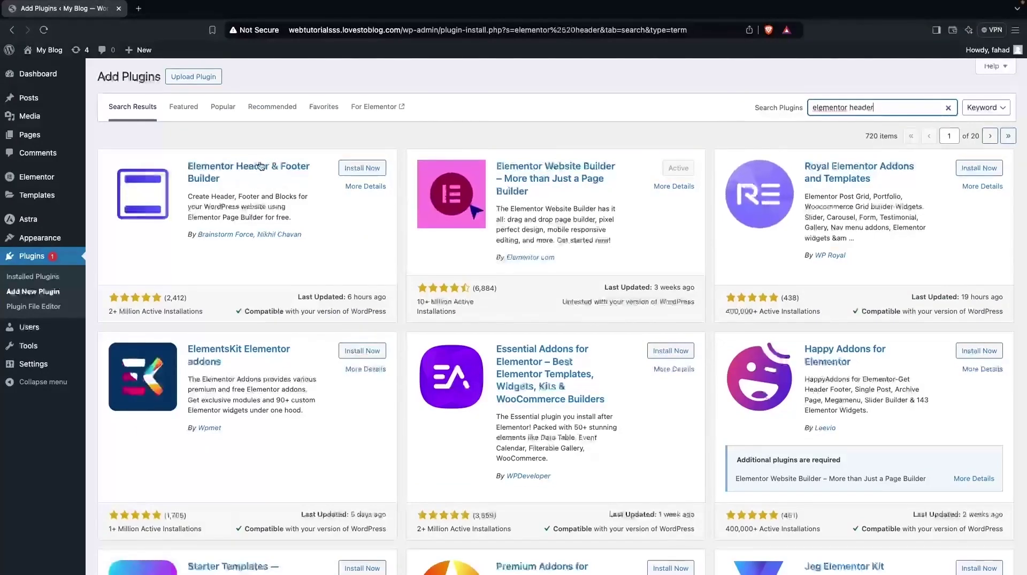
left_click(358, 168)
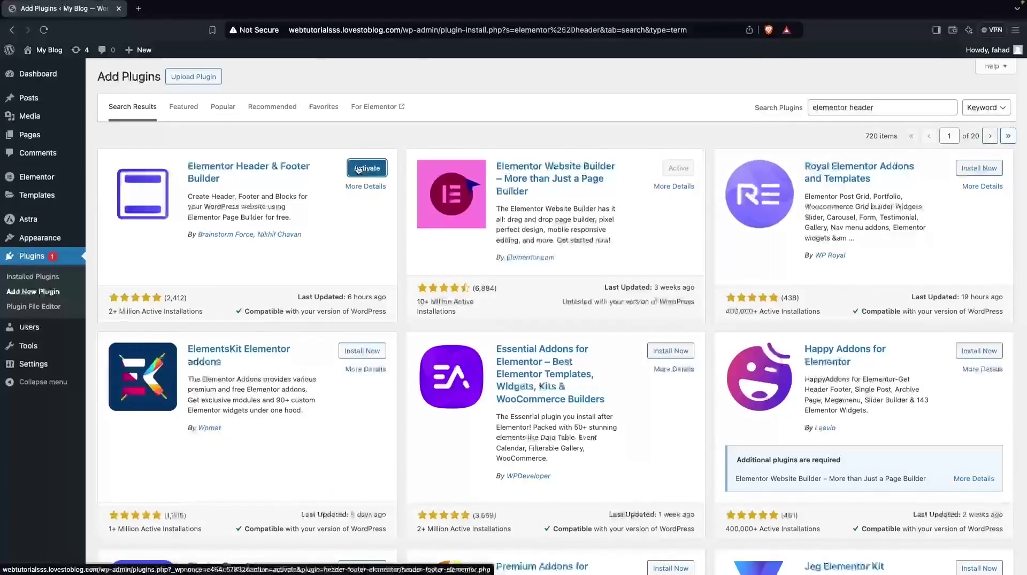
left_click(358, 169)
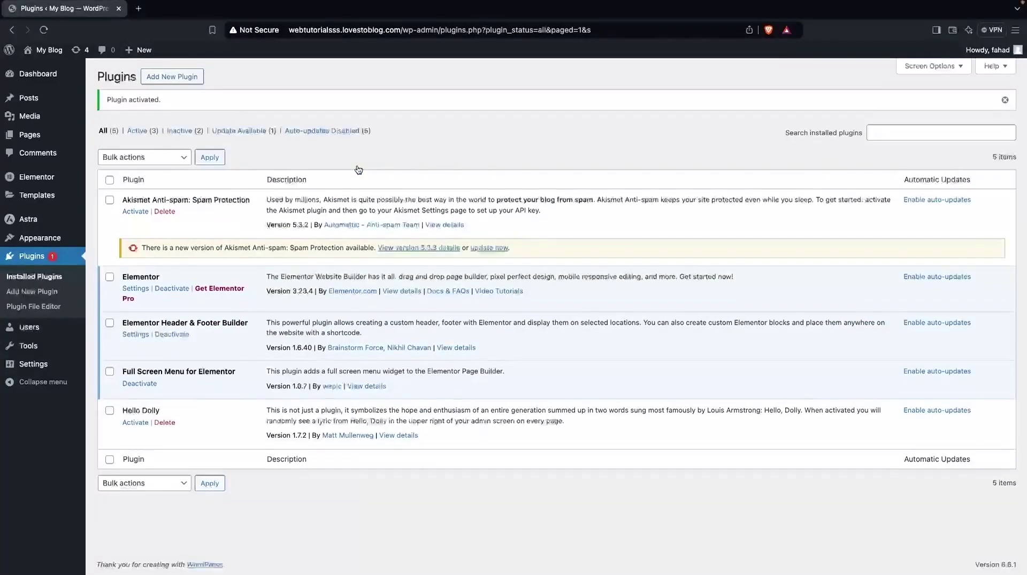
left_click(43, 30)
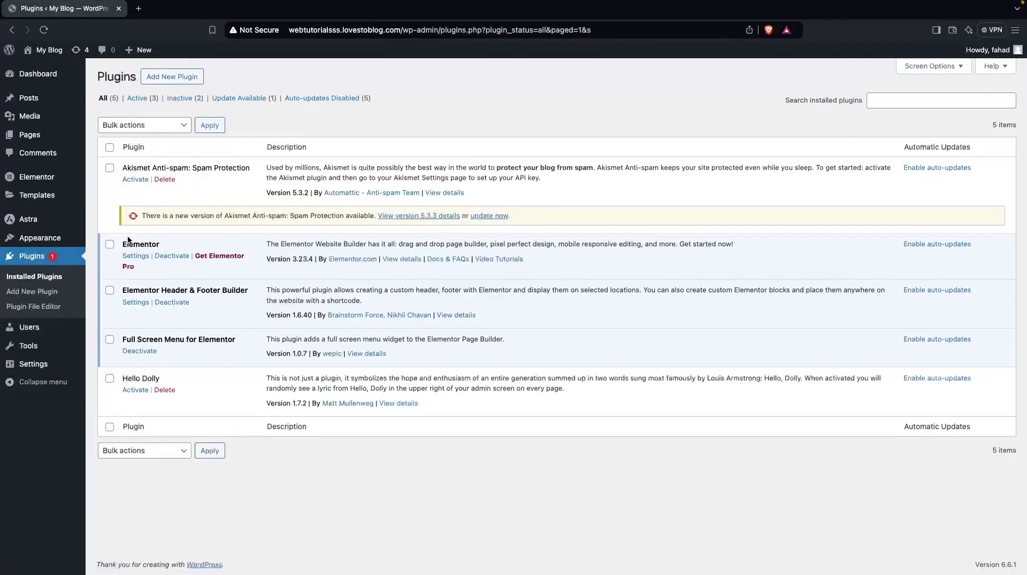
mouse_move(54, 238)
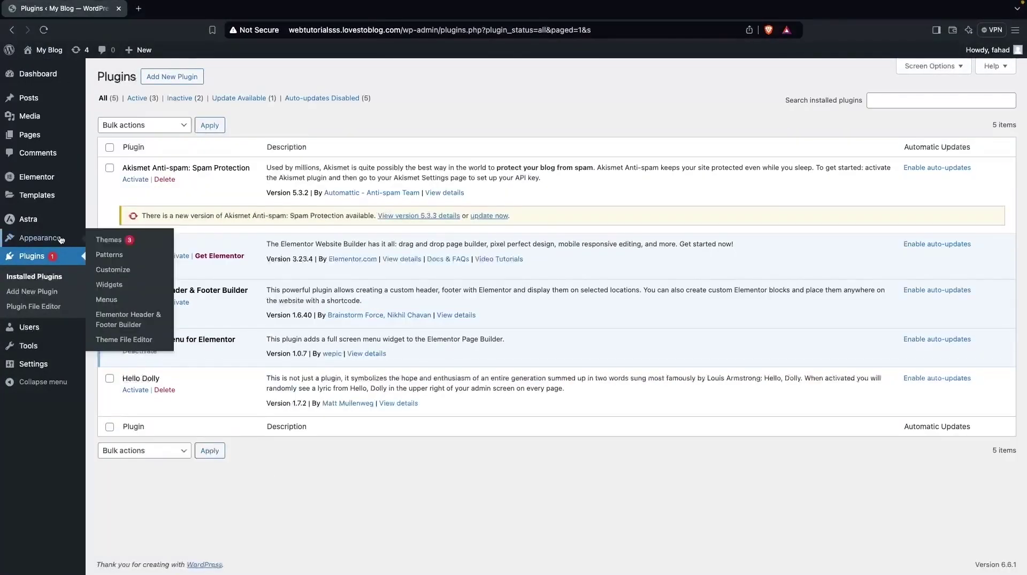
- Create a new template titled 'Hamburger Menu Header' with type set to Header
left_click(160, 325)
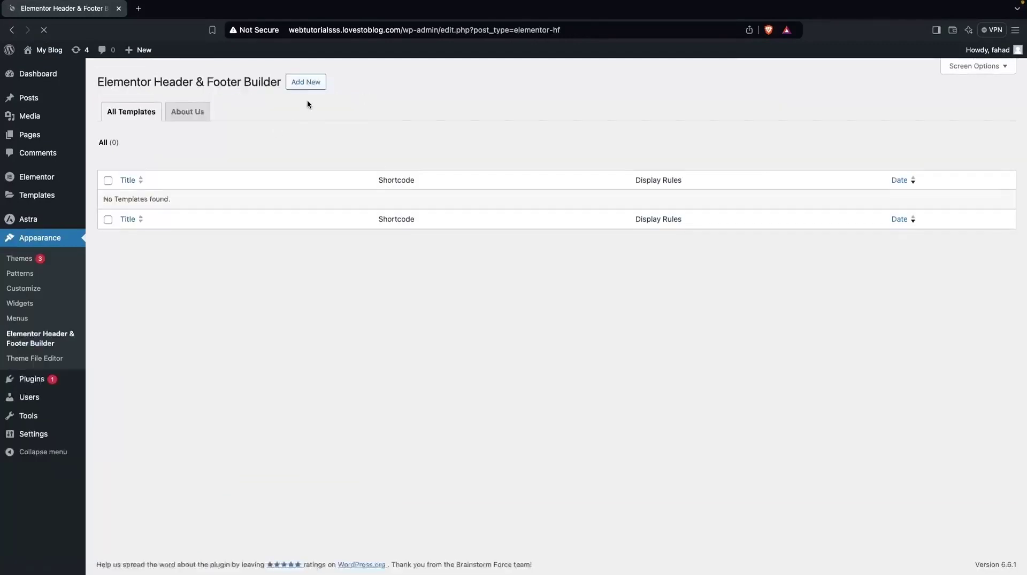
left_click(309, 87)
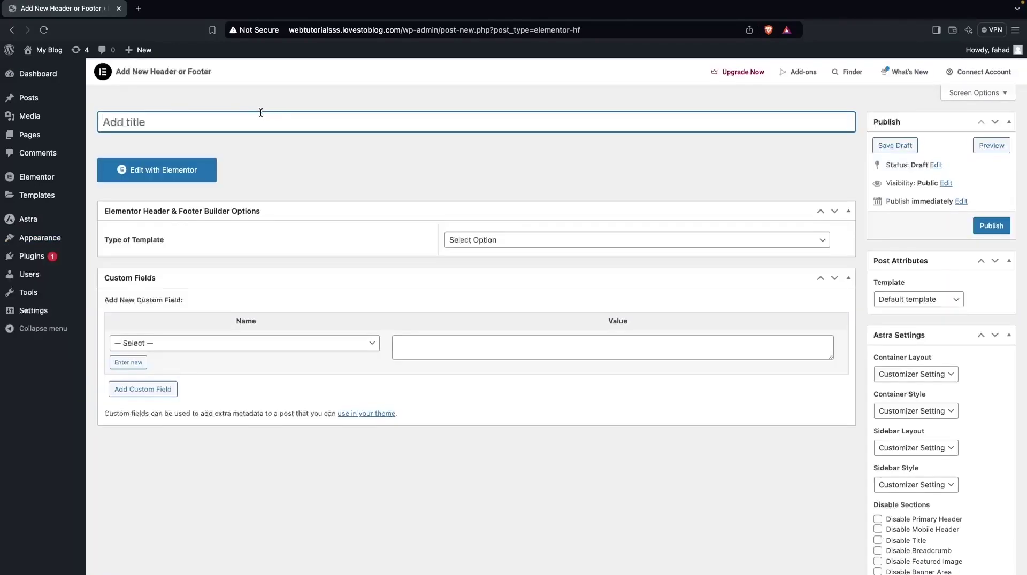
type("Hamburger Menu Header")
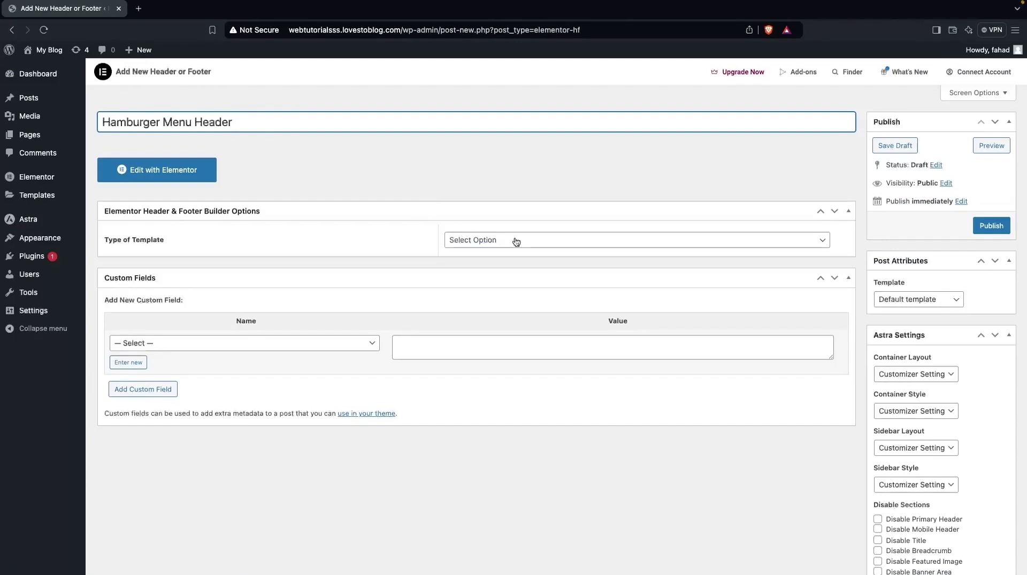
left_click(551, 240)
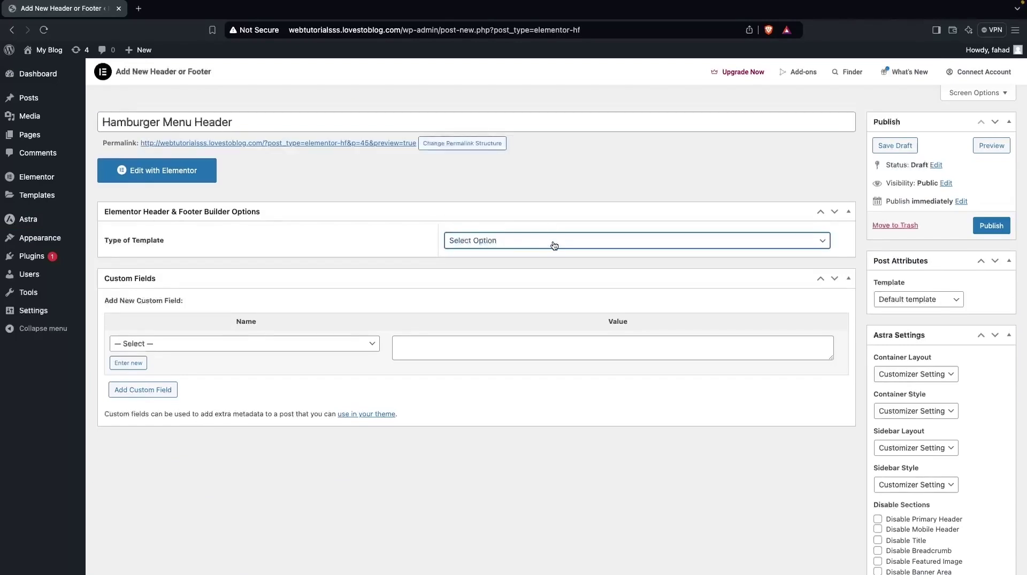
left_click(552, 241)
left_click(521, 260)
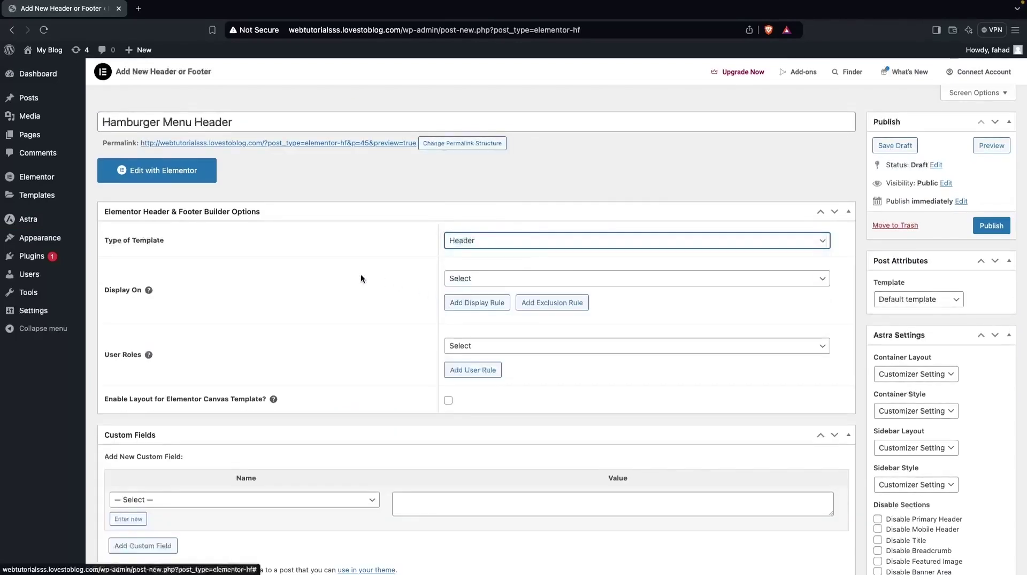
- Set it to display on the Entire Website for All user roles and publish it
left_click(481, 279)
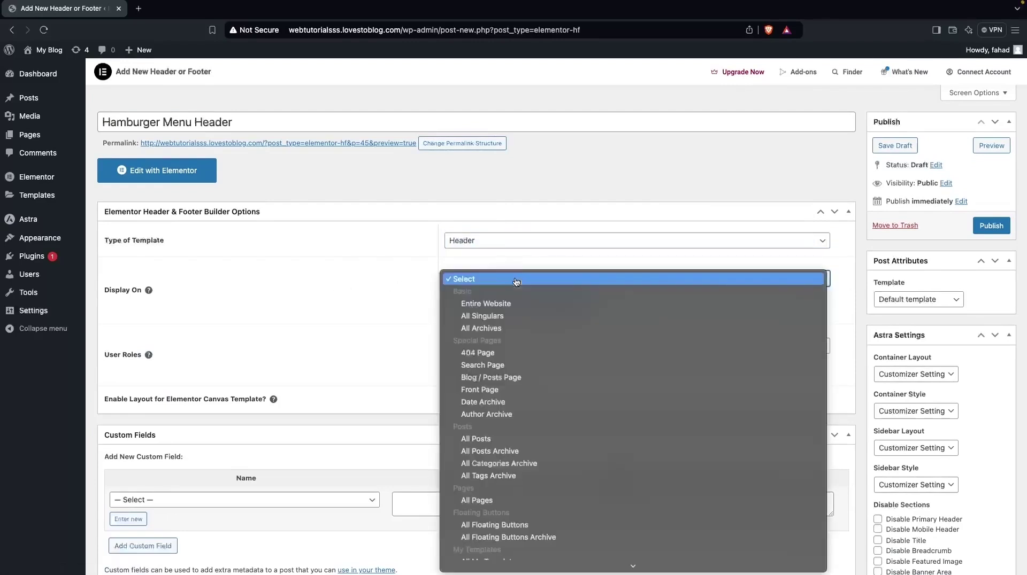
left_click(515, 278)
left_click(503, 305)
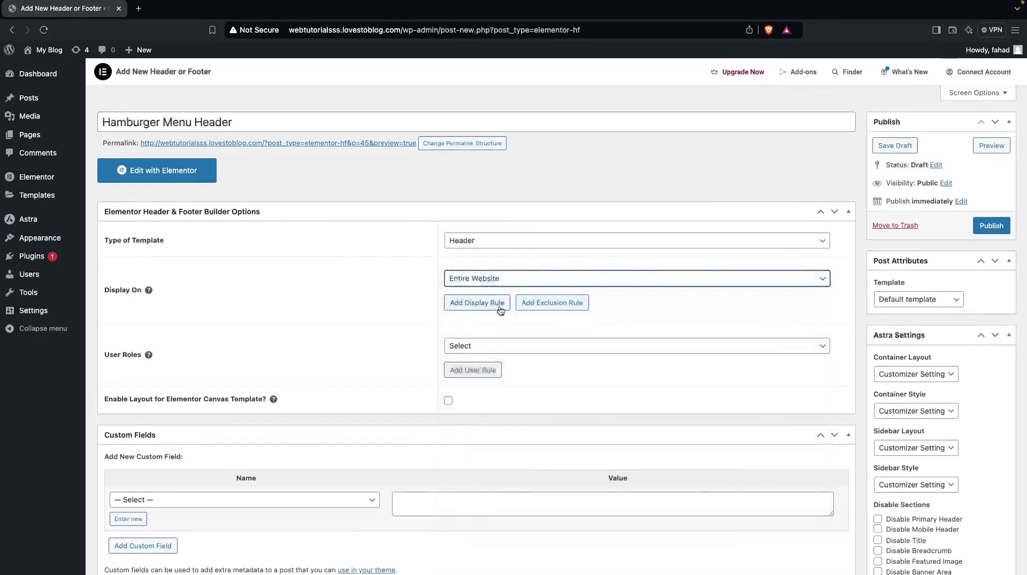
left_click(470, 346)
left_click(475, 374)
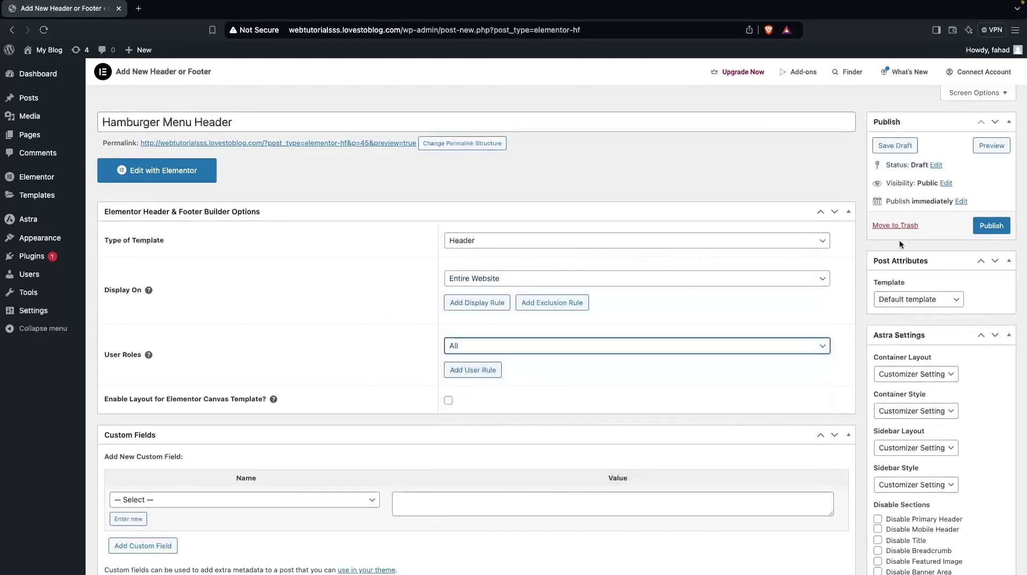
left_click(987, 225)
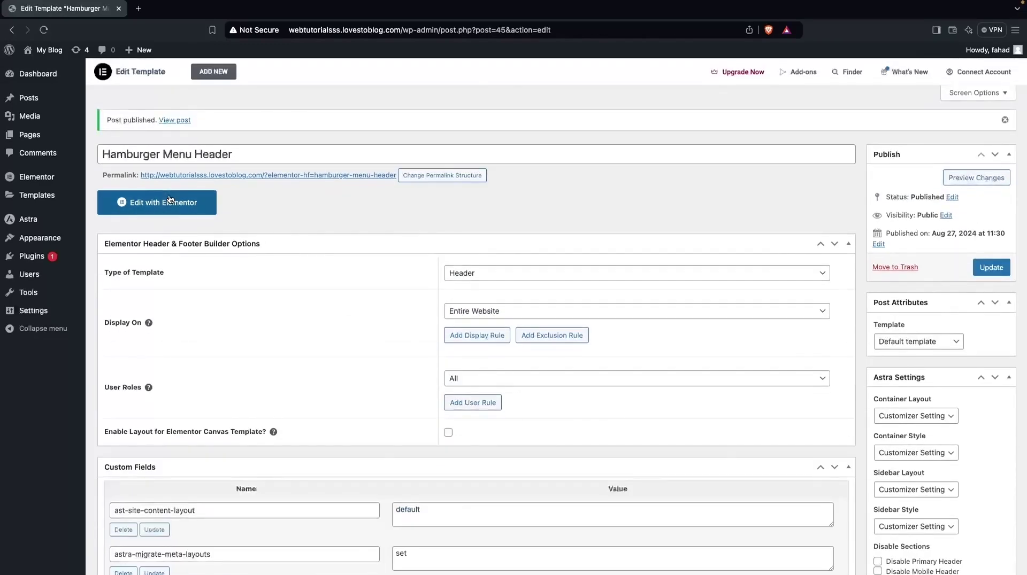
- Open the template in Elementor and add a two-column flexbox container with Full Width content
left_click(170, 200)
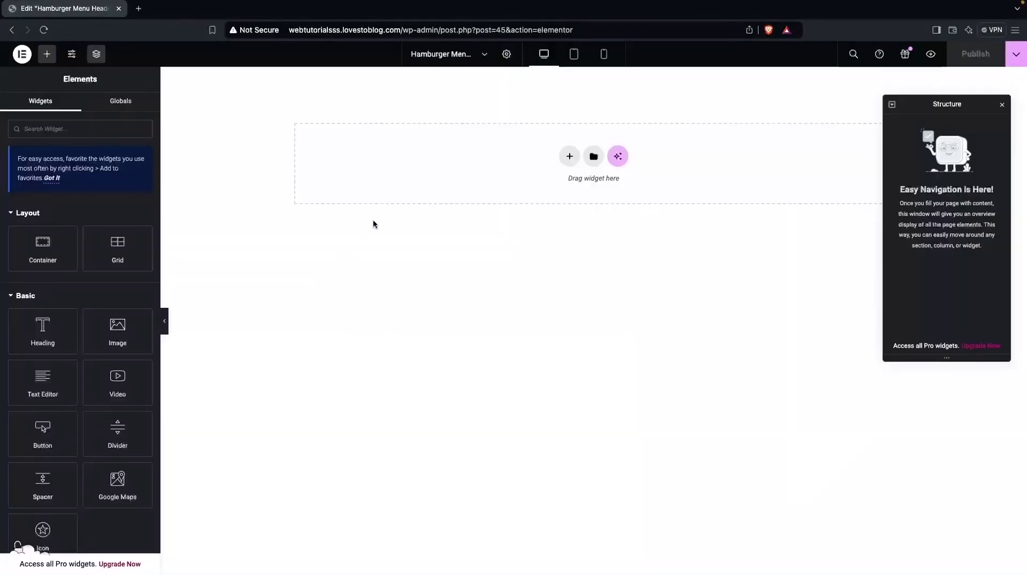
left_click(569, 156)
left_click(558, 199)
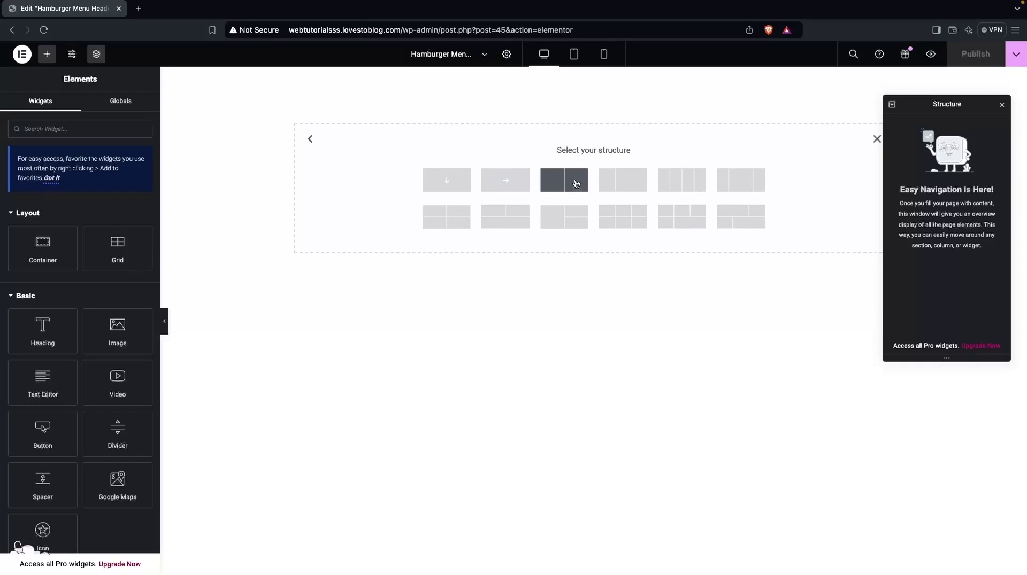
left_click(564, 188)
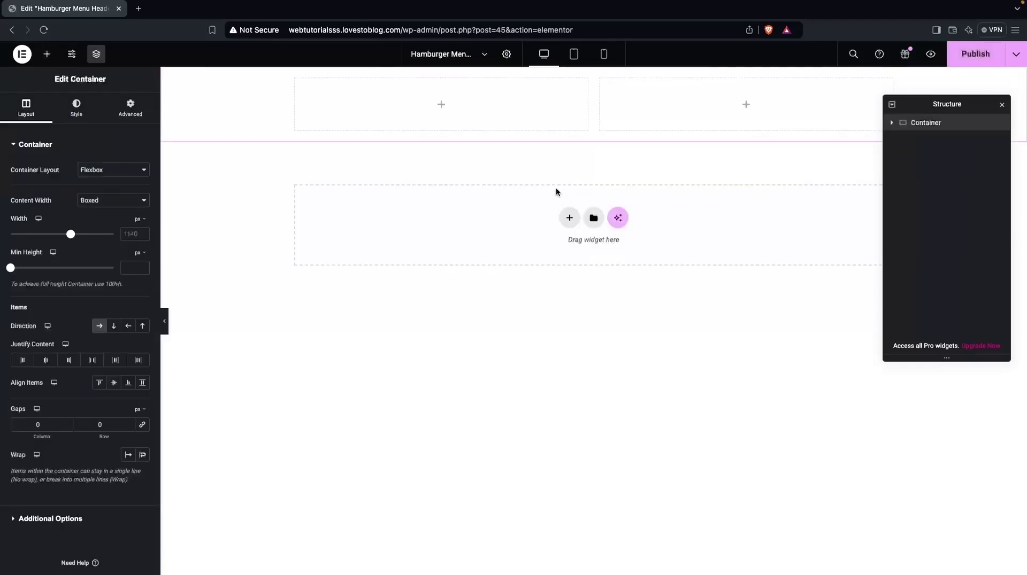
left_click(111, 201)
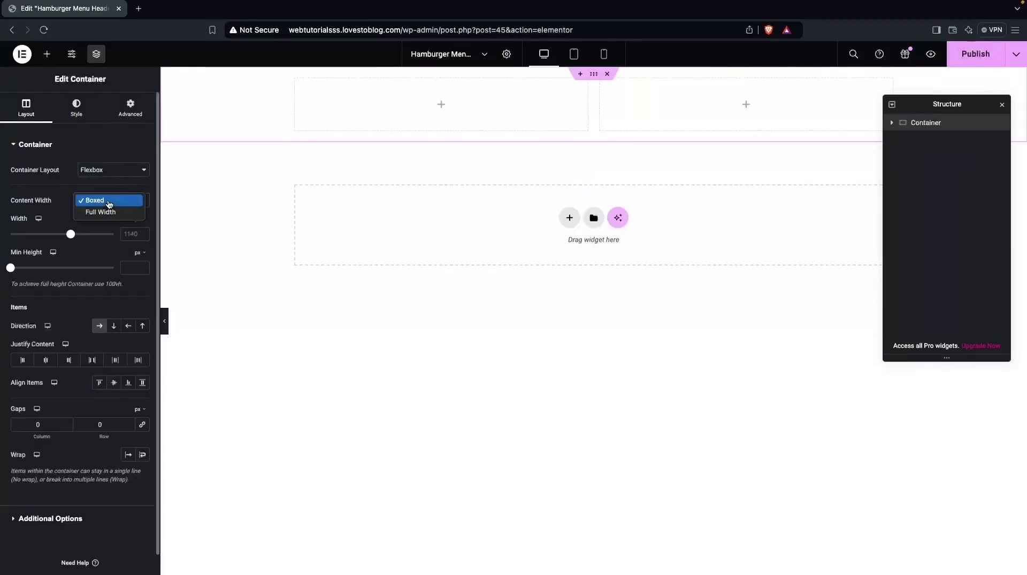
left_click(105, 216)
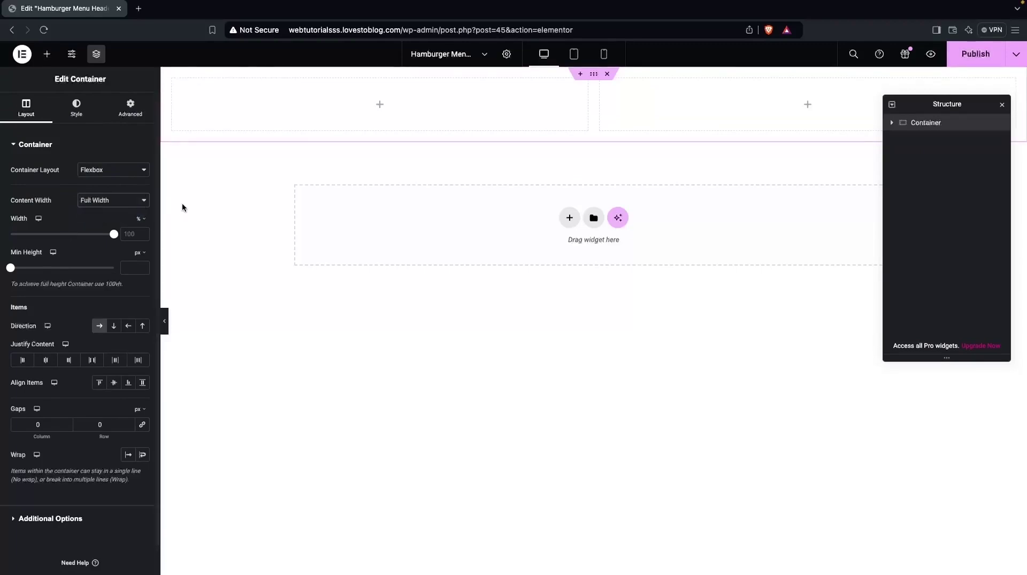
left_click(240, 230)
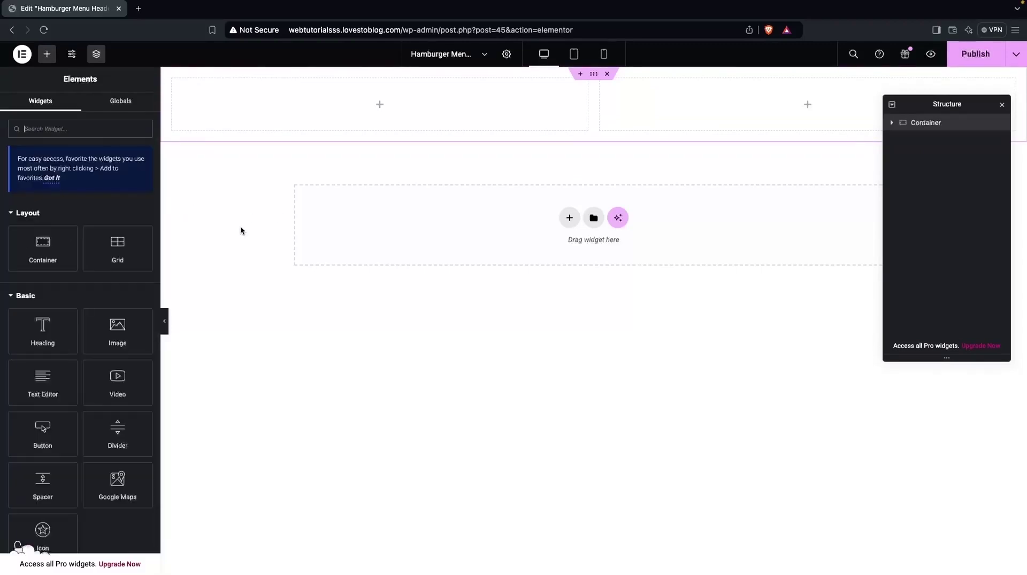
scroll(136, 302, "down", 4)
scroll(138, 304, "up", 4)
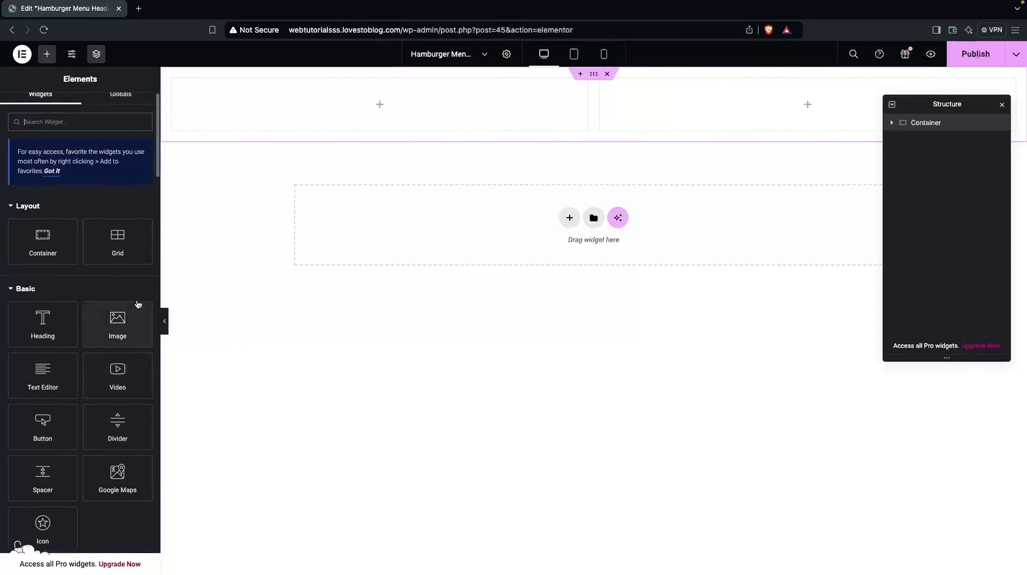
- Add an Image widget to the left column showing the uploaded MM.png logo
left_click_drag(121, 307, 309, 97)
left_click(92, 204)
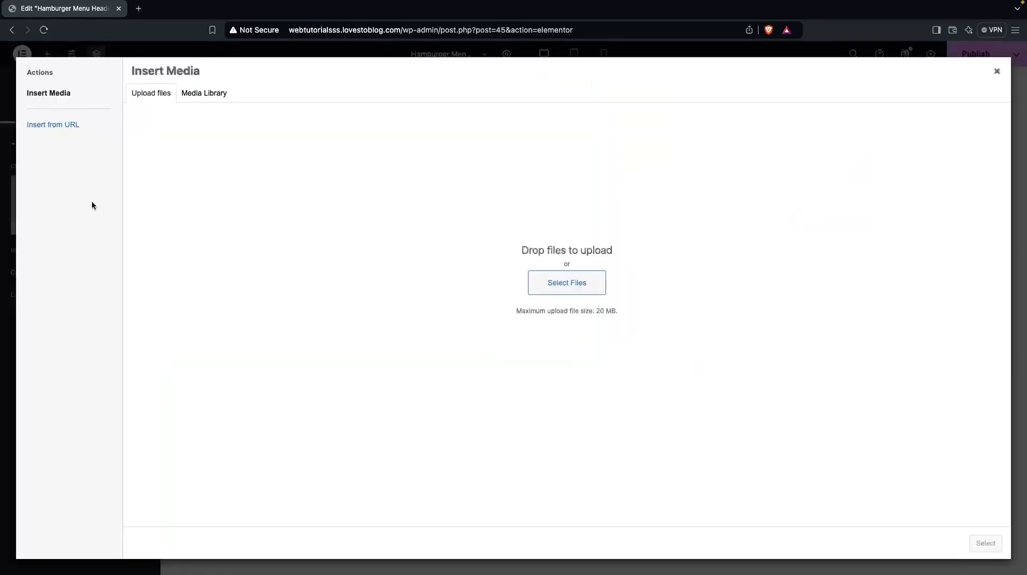
left_click(539, 292)
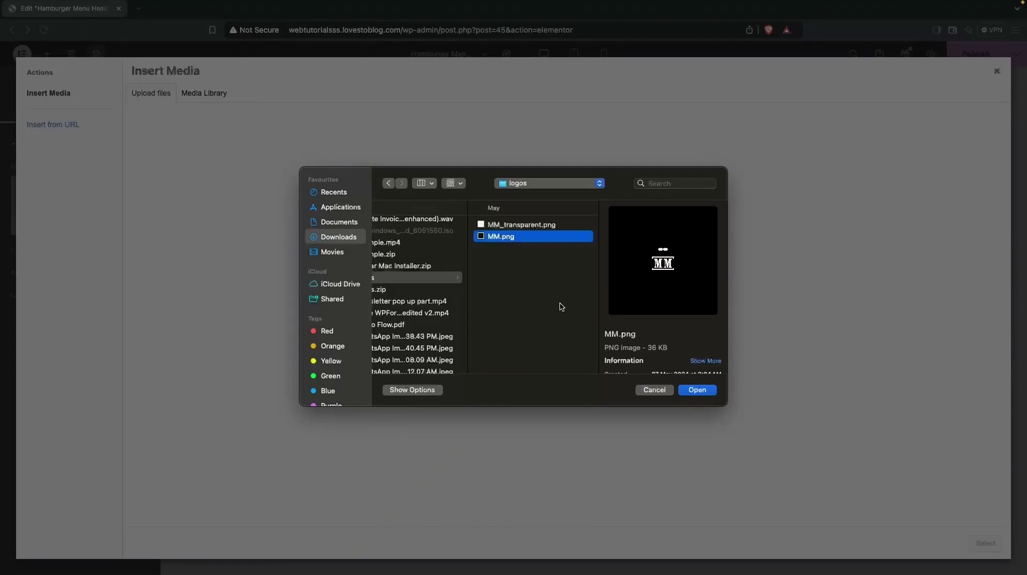
left_click(697, 390)
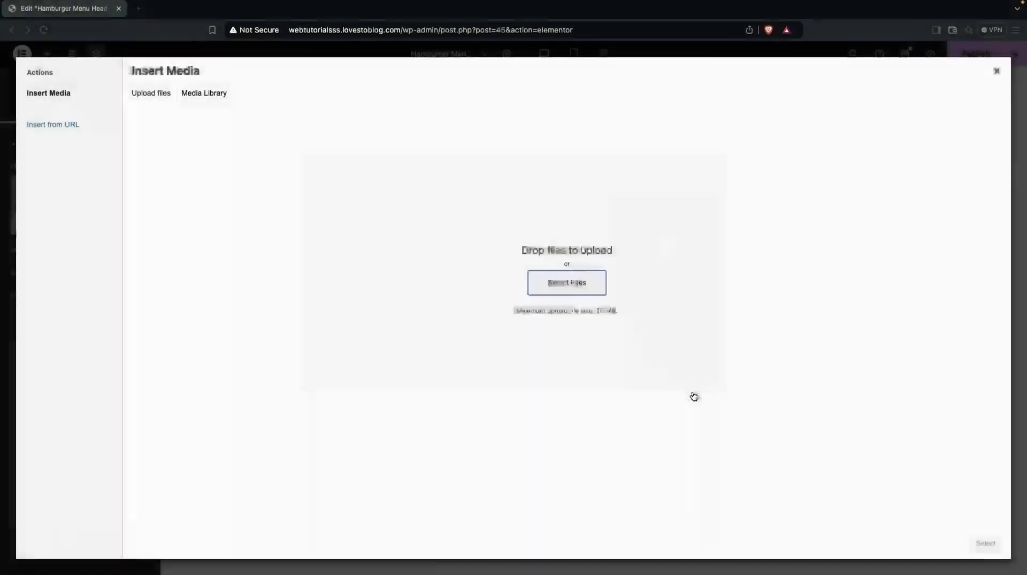
left_click(982, 542)
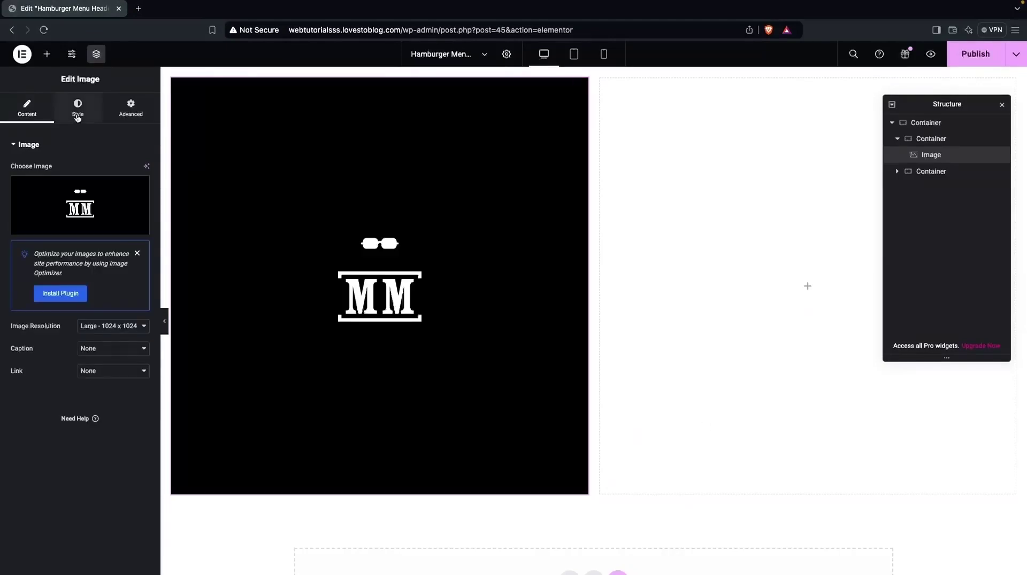
- Shrink the logo to 13% width and align it to the left
left_click(77, 107)
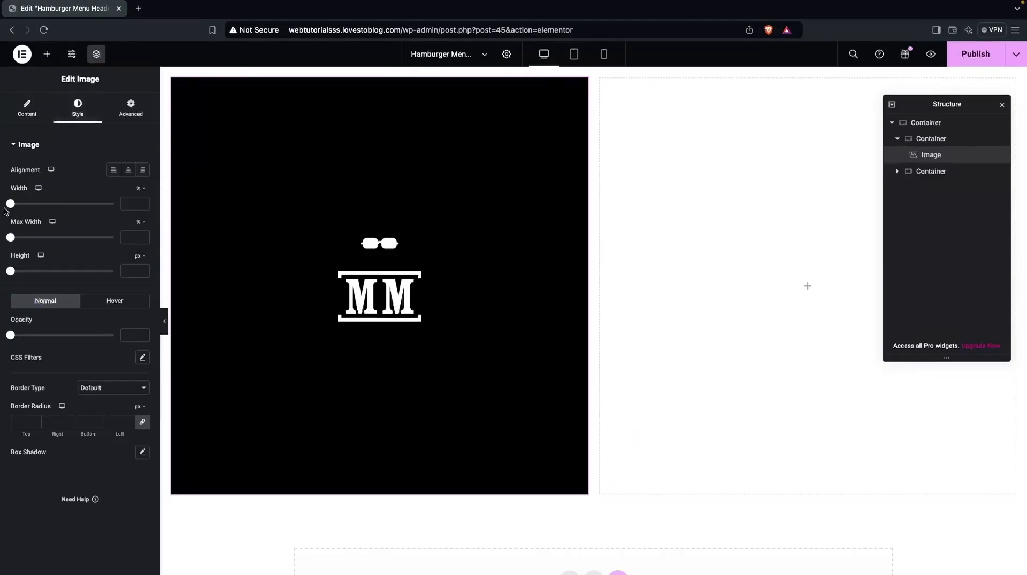
left_click_drag(10, 204, 23, 205)
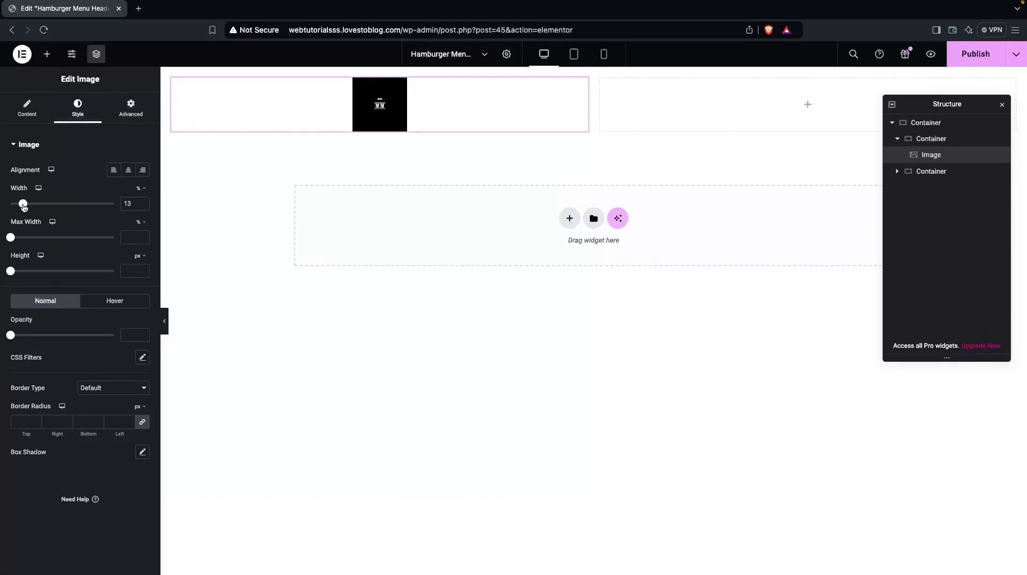
left_click(112, 172)
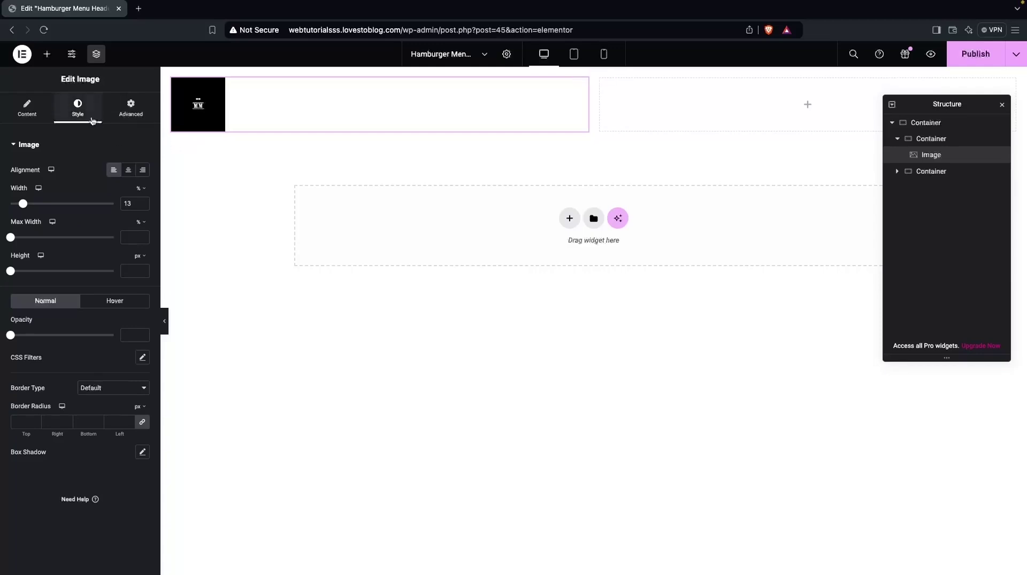
left_click(46, 56)
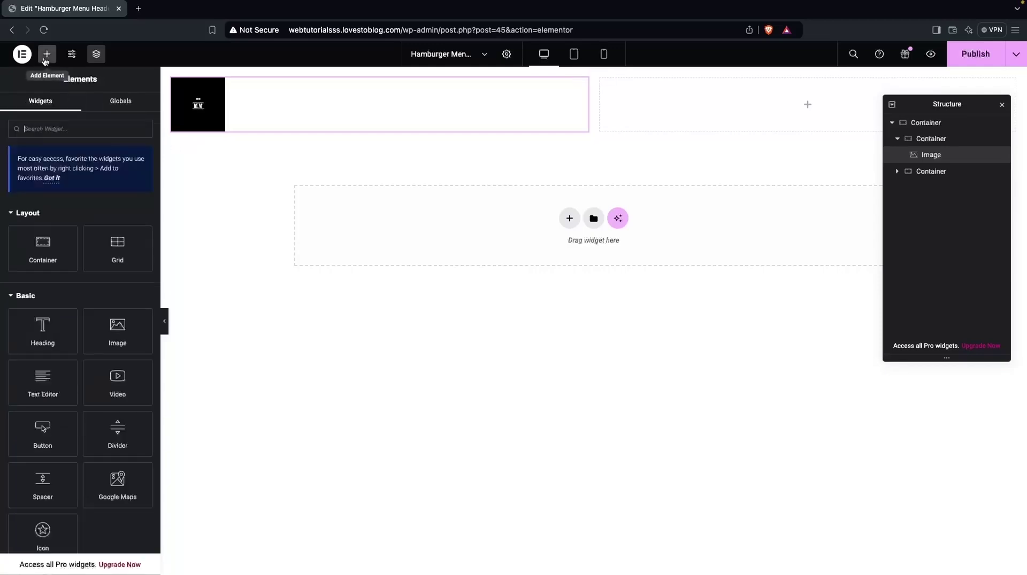
- Find the Full Screen Menu widget by searching 'ful' and drop it into the right column
left_click(61, 129)
type("full")
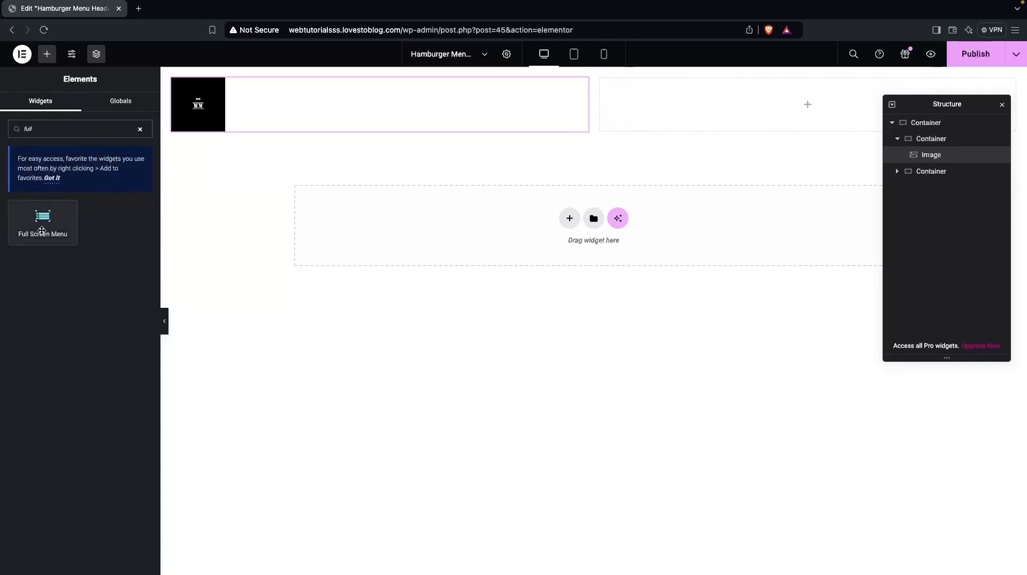
left_click_drag(41, 231, 719, 104)
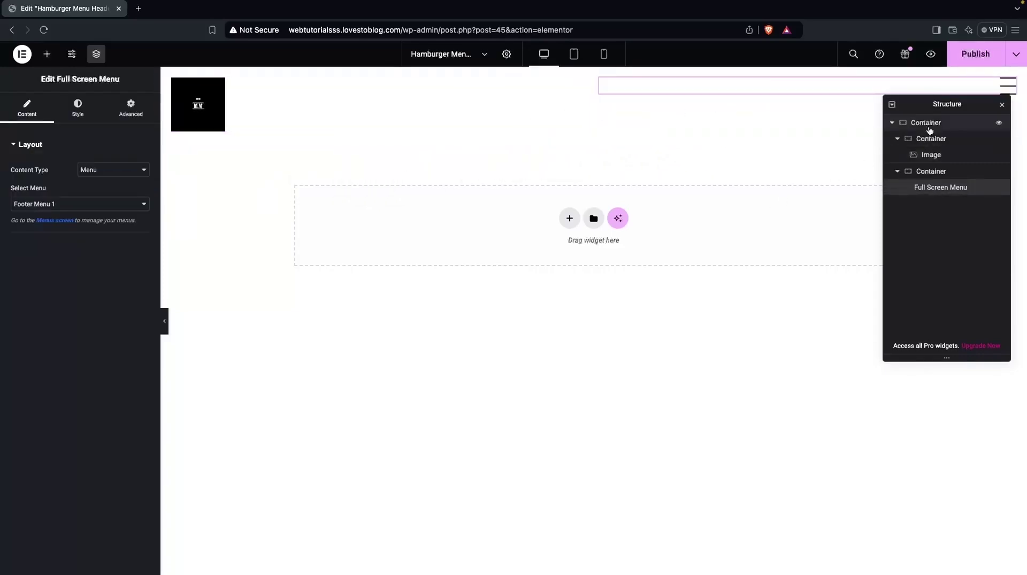
left_click_drag(933, 110, 932, 182)
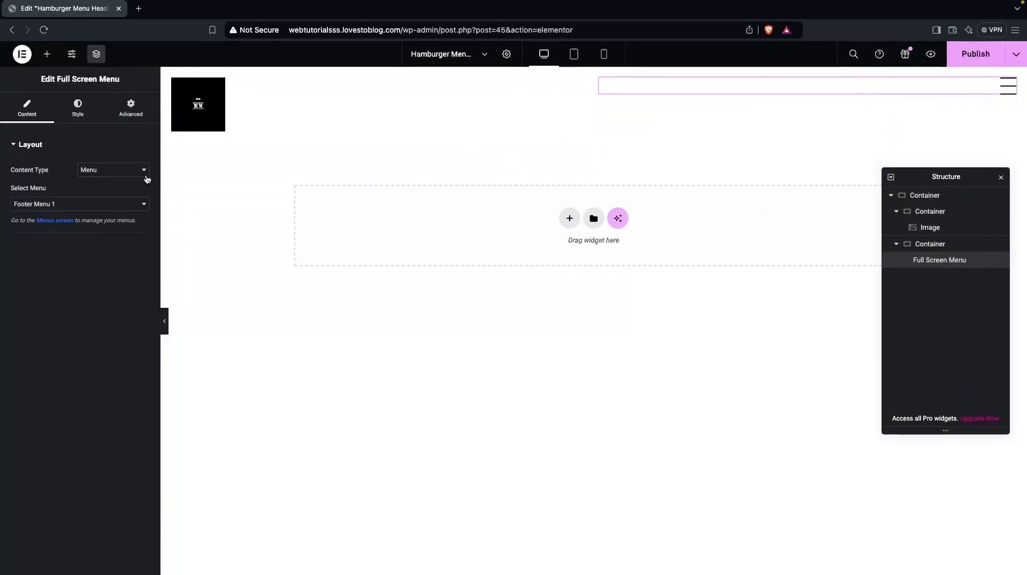
- Keep Menu as the content type and select the Main Menu
left_click(87, 170)
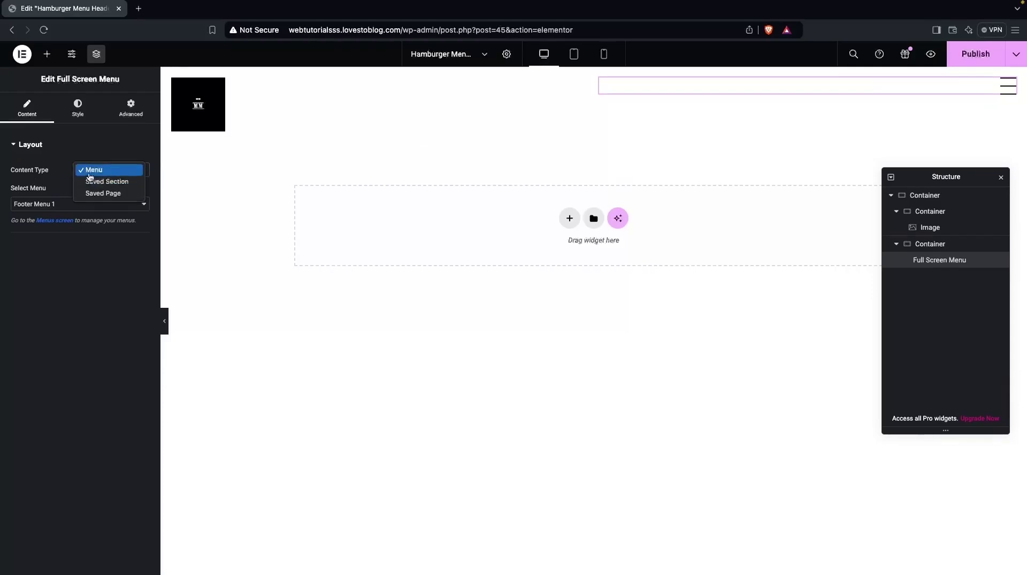
left_click(88, 170)
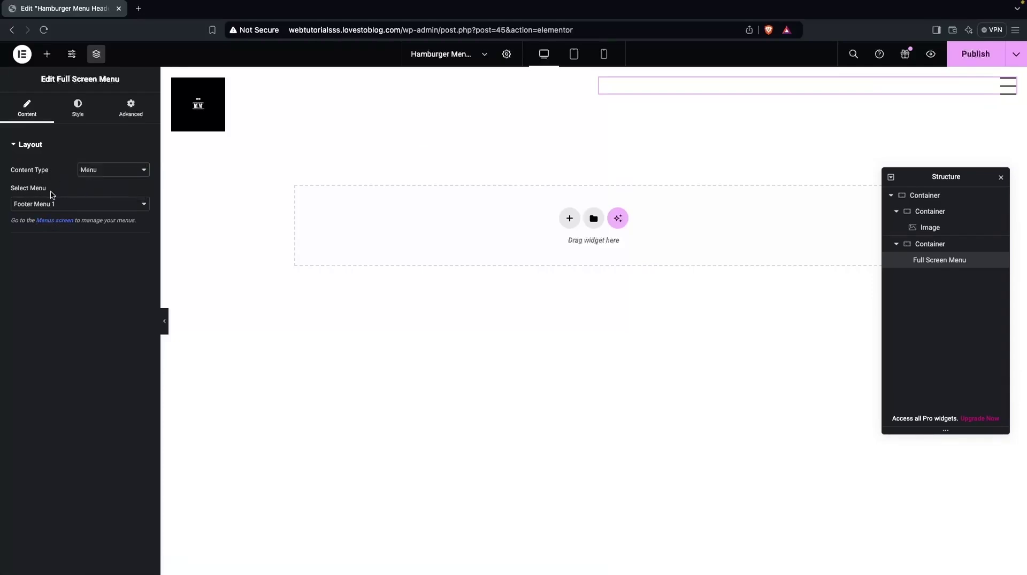
left_click(67, 205)
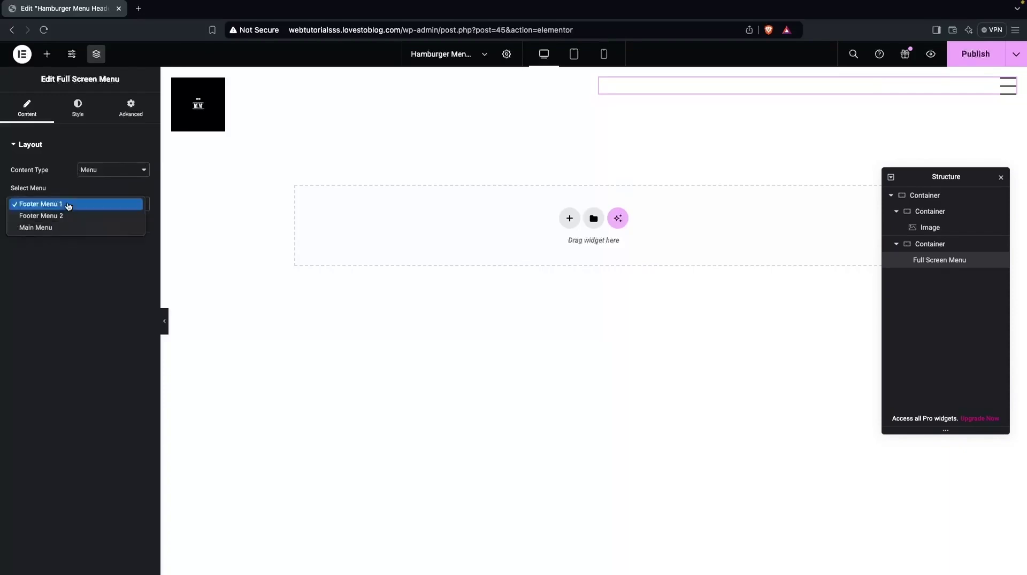
left_click(53, 228)
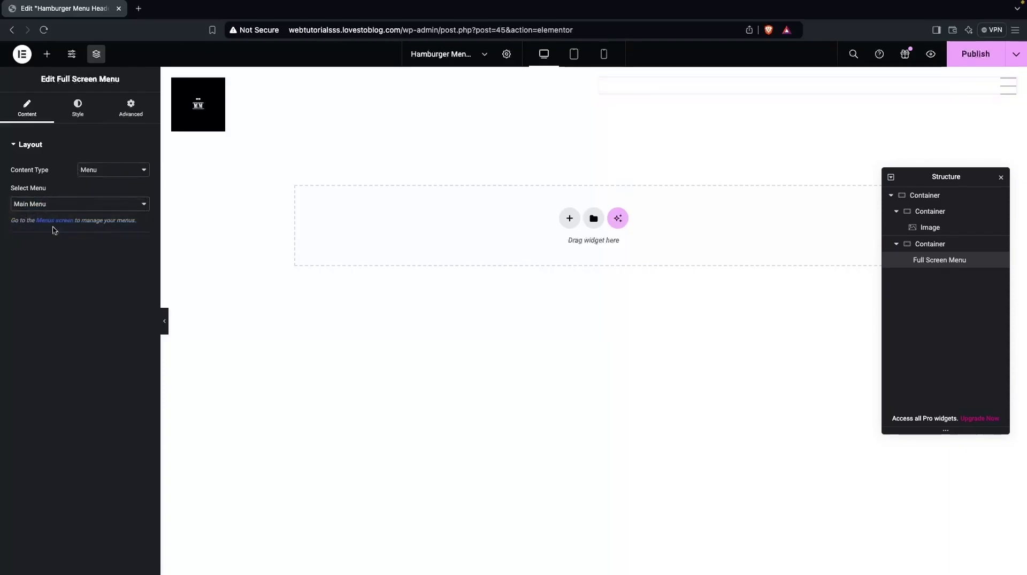
- Align the hamburger toggle right with size 30, bar spacing 12 and thickness 5
left_click(80, 108)
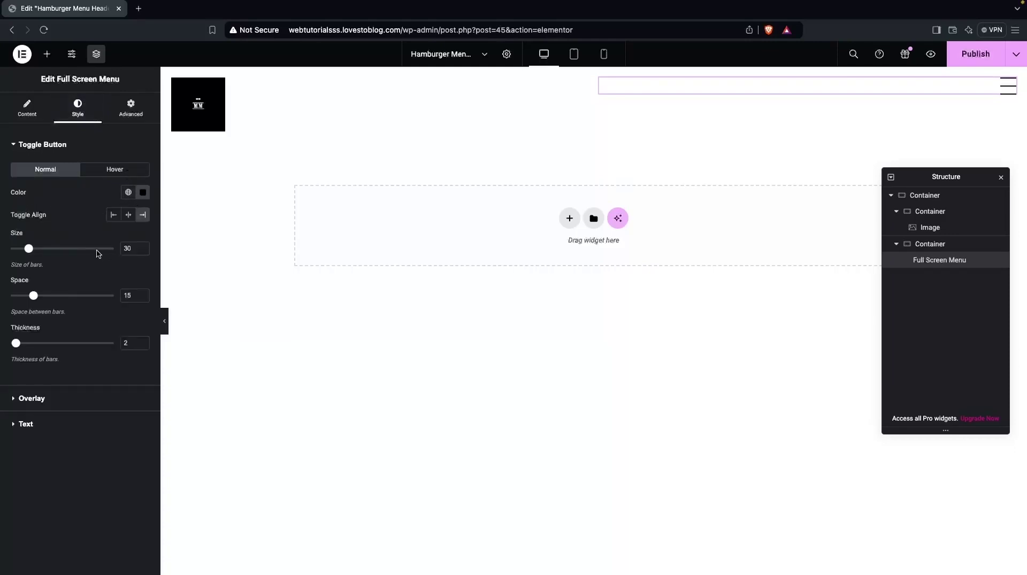
left_click(113, 215)
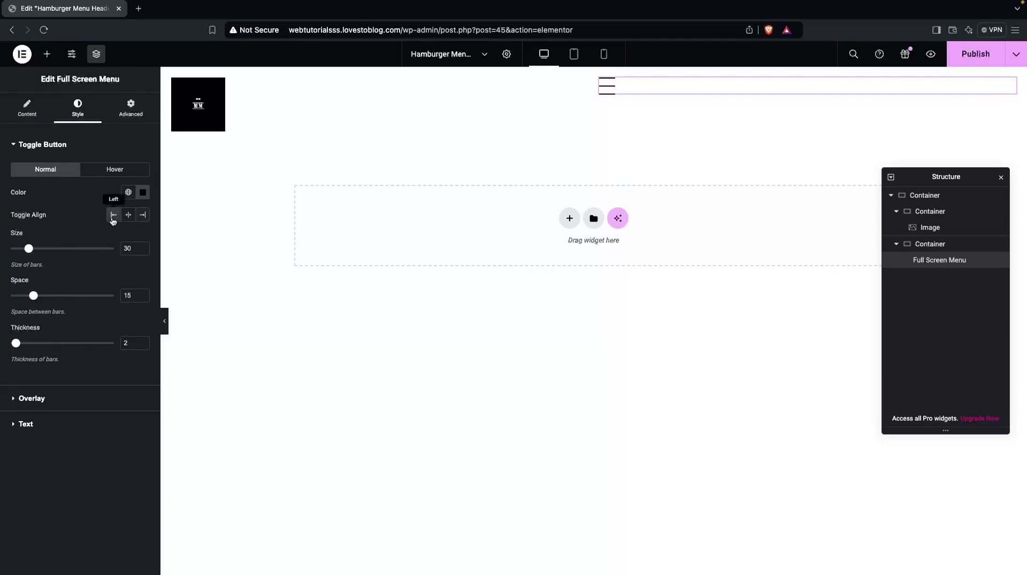
left_click(129, 214)
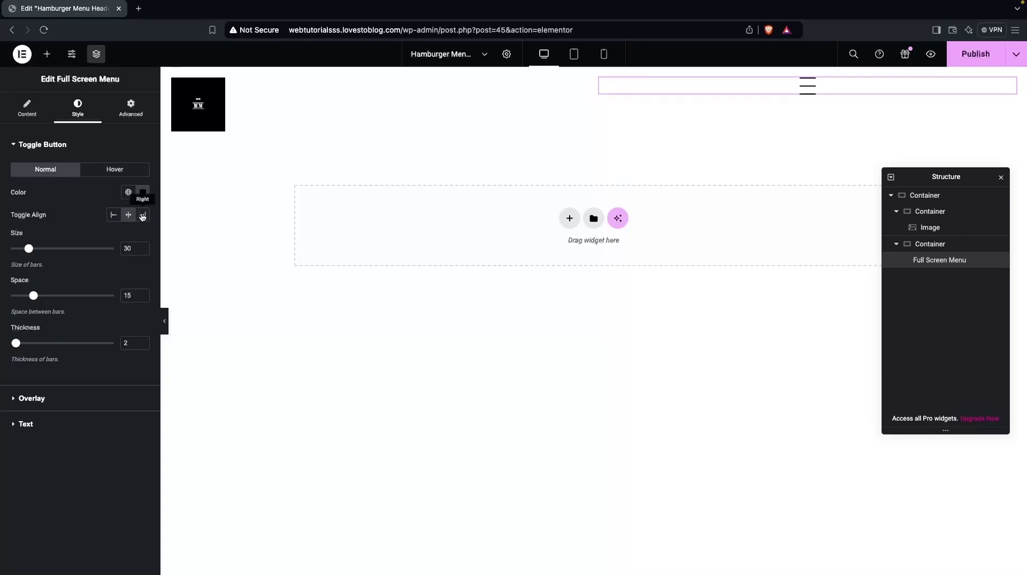
left_click(142, 215)
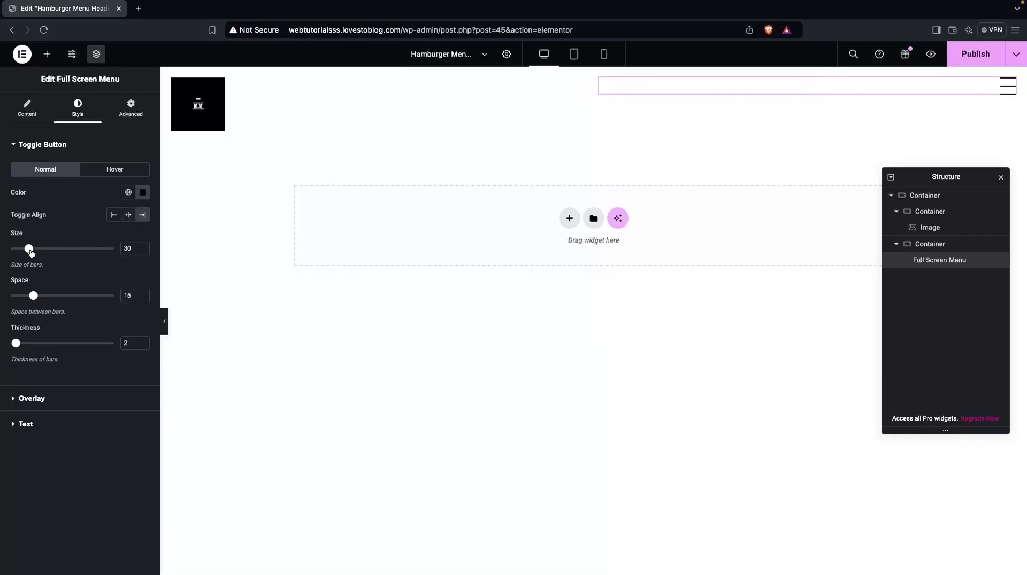
left_click_drag(31, 251, 100, 248)
double_click(127, 249)
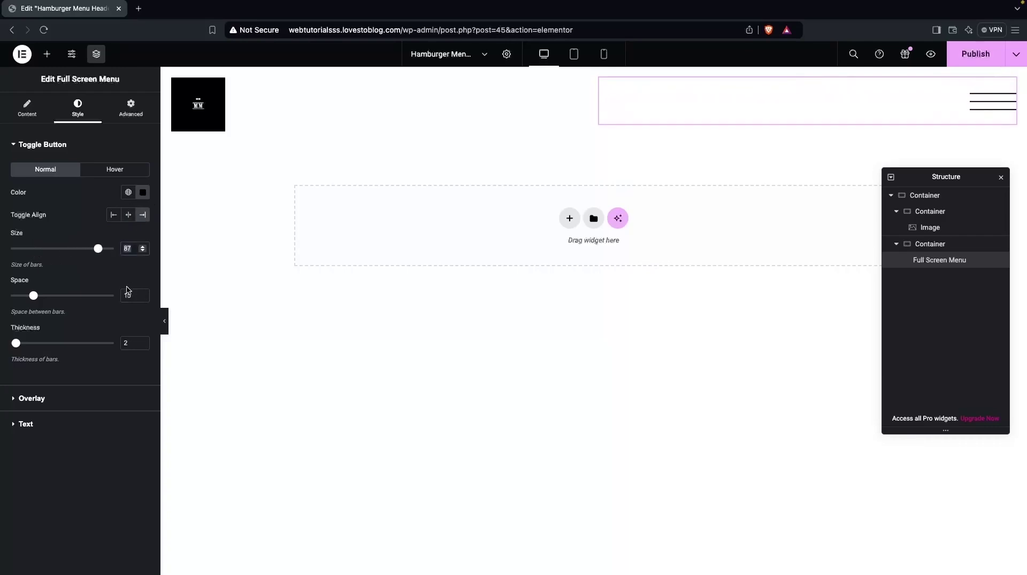
type("30")
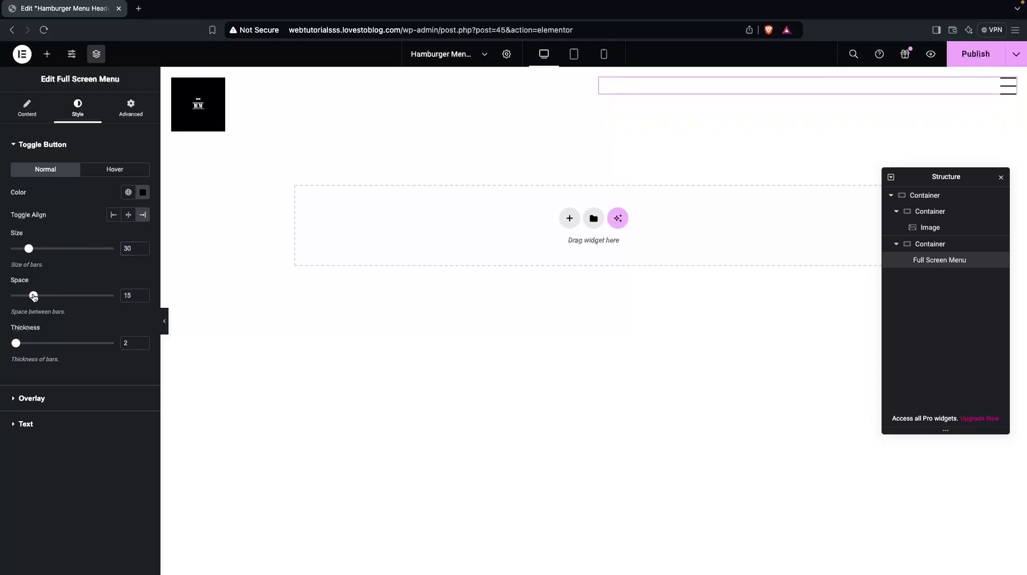
mouse_move(33, 297)
left_mouse_down()
mouse_move(75, 297)
mouse_move(23, 298)
left_mouse_up()
left_click_drag(20, 347, 33, 349)
left_click_drag(22, 295, 27, 296)
- Expand the Text and Overlay style sections and preview the open overlay menu items
left_click(12, 426)
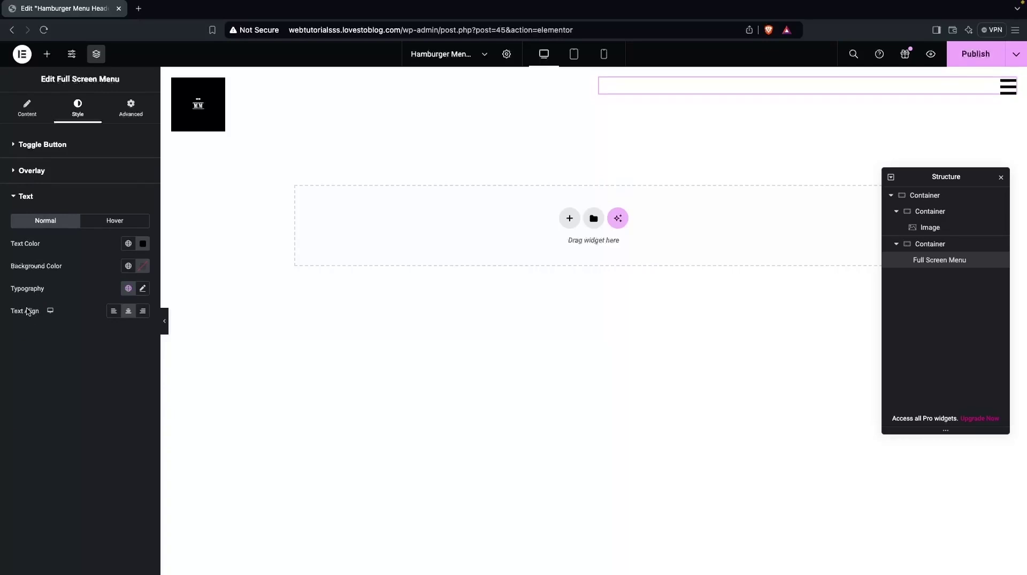
left_click(13, 171)
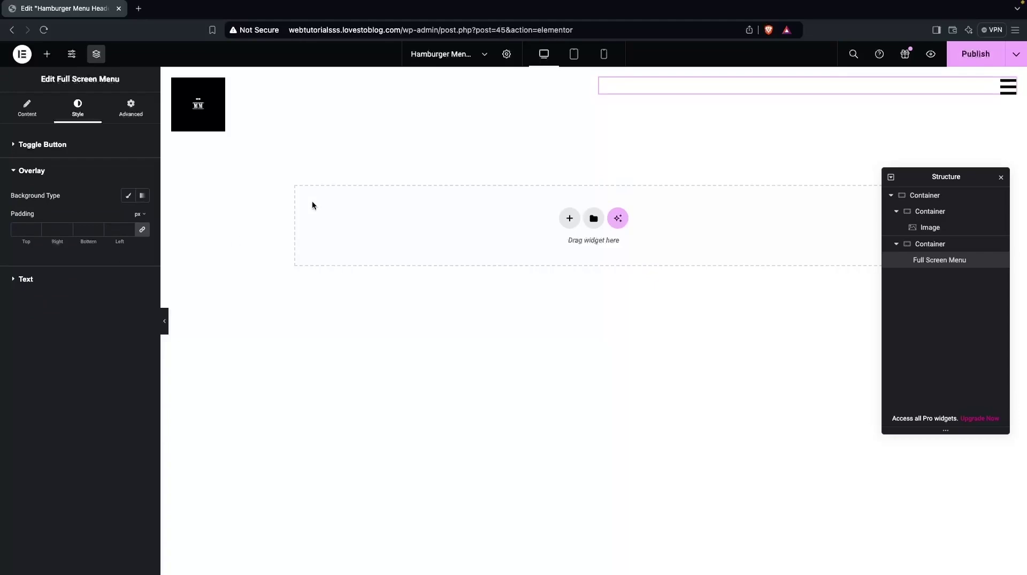
left_click(1002, 93)
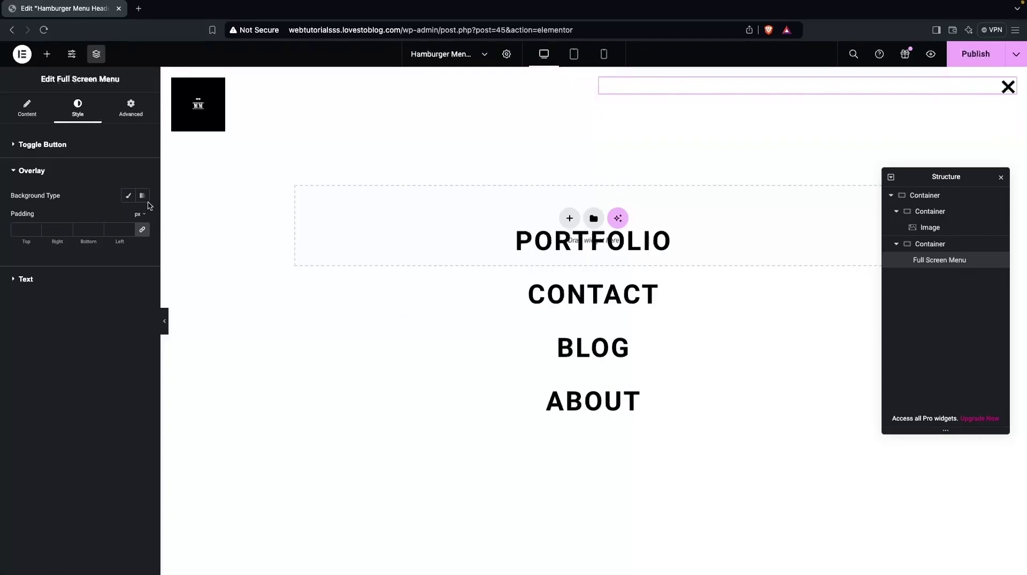
- Set the overlay background to Classic with the solid yellow colour #FFD800
left_click(129, 197)
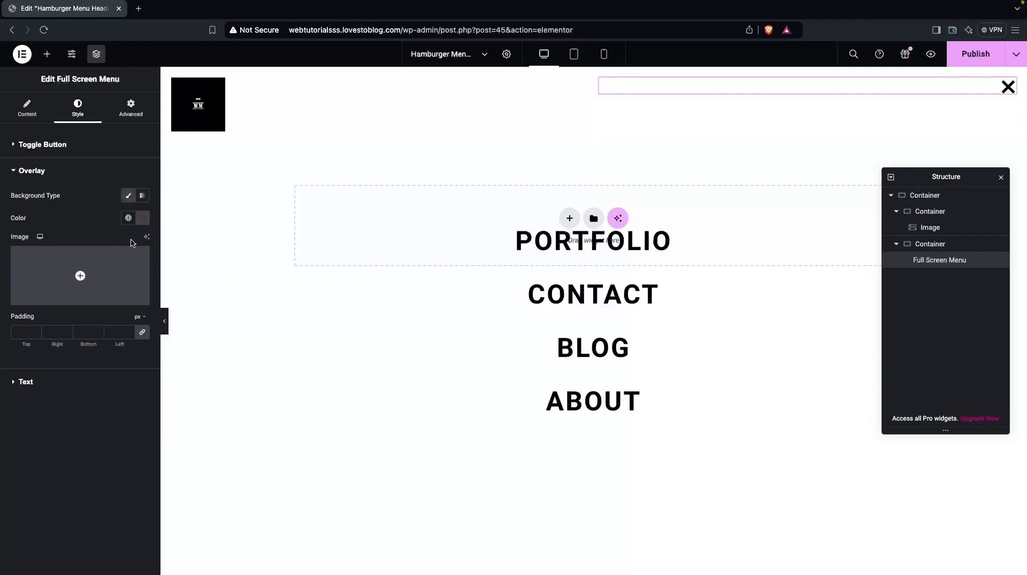
left_click(142, 218)
left_click_drag(127, 286, 162, 267)
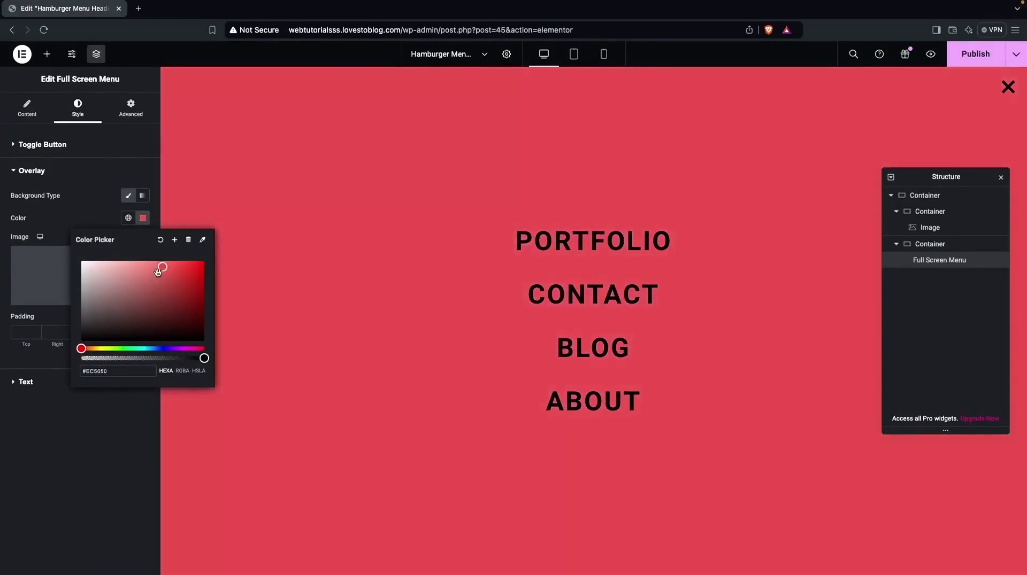
left_click(158, 349)
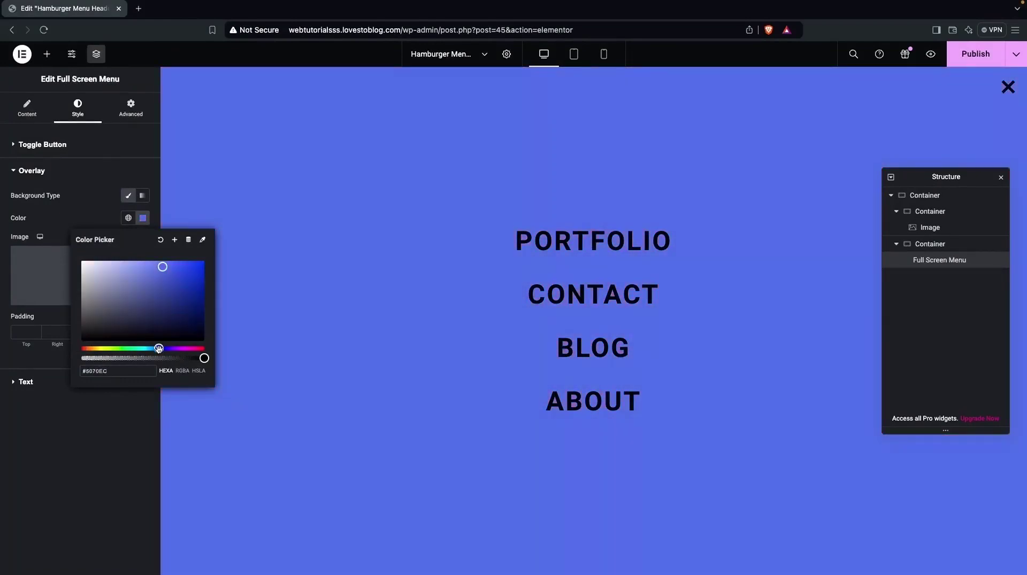
left_click(99, 348)
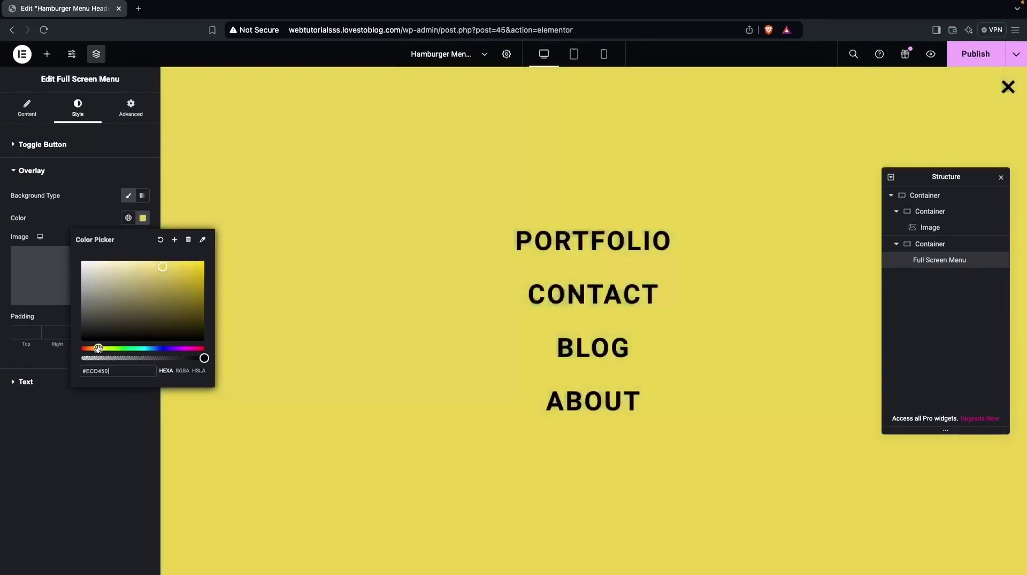
left_click(152, 267)
left_click_drag(151, 267, 209, 254)
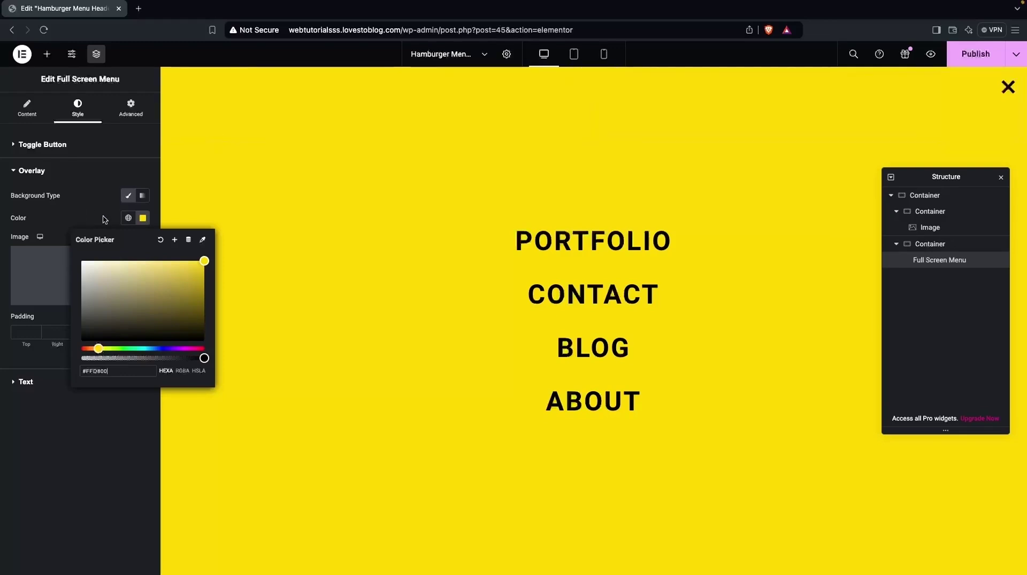
left_click(80, 214)
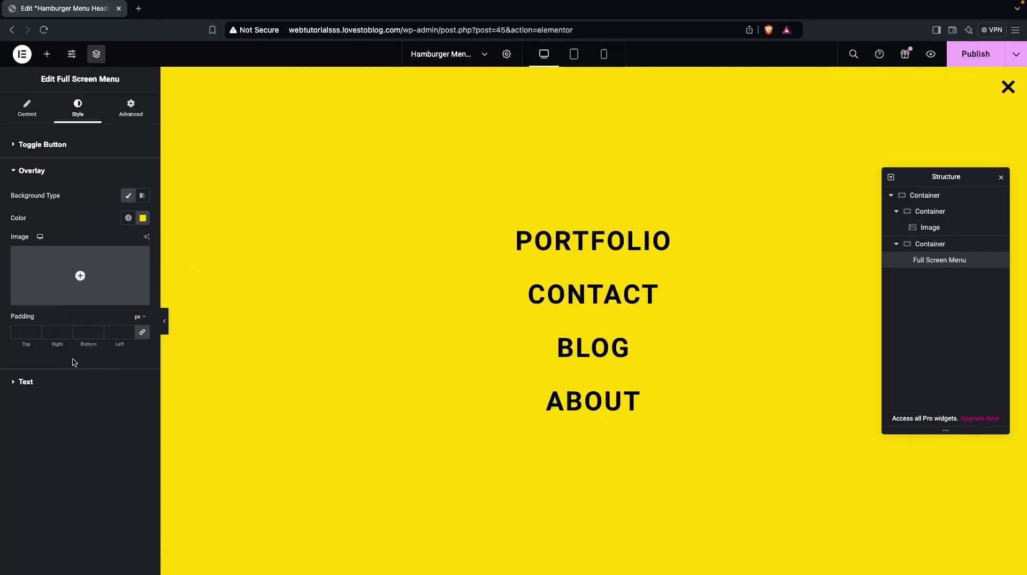
- Try a red colour for the menu link text, then keep it black
left_click(20, 386)
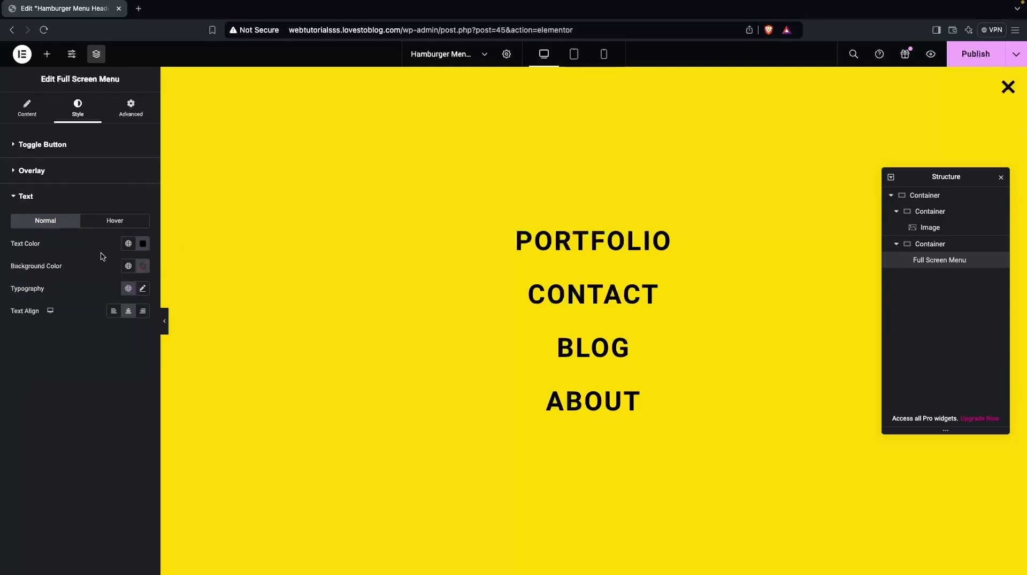
left_click(143, 244)
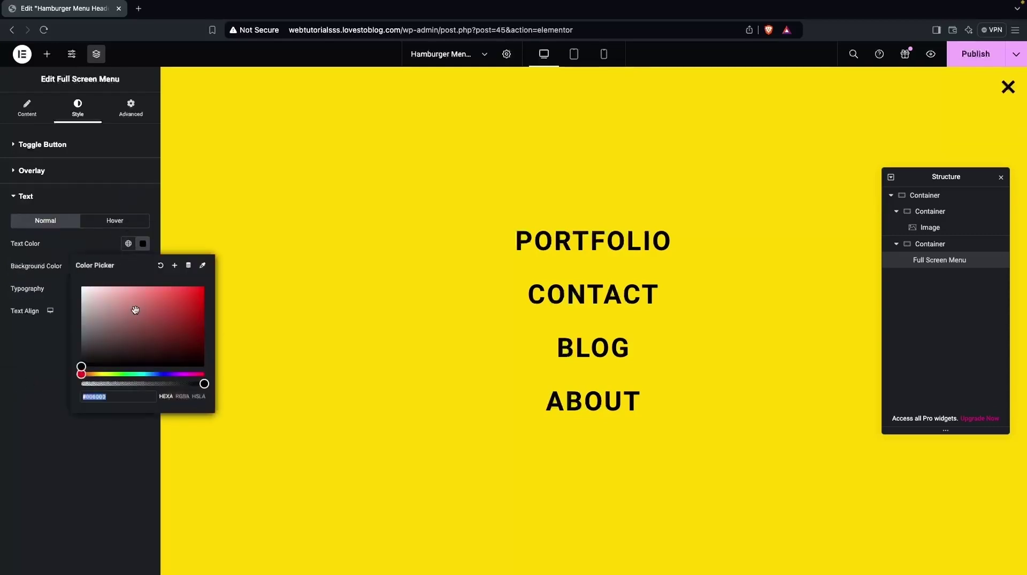
left_click(195, 298)
left_click_drag(195, 298, 65, 373)
left_click(53, 287)
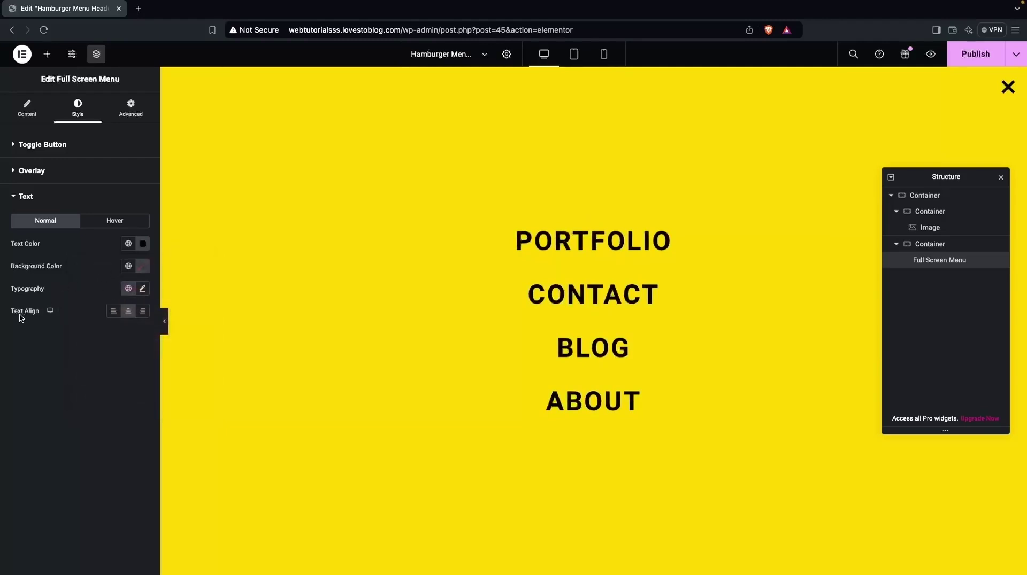
- Set the menu links' text alignment to Center on the overlay
left_click(143, 313)
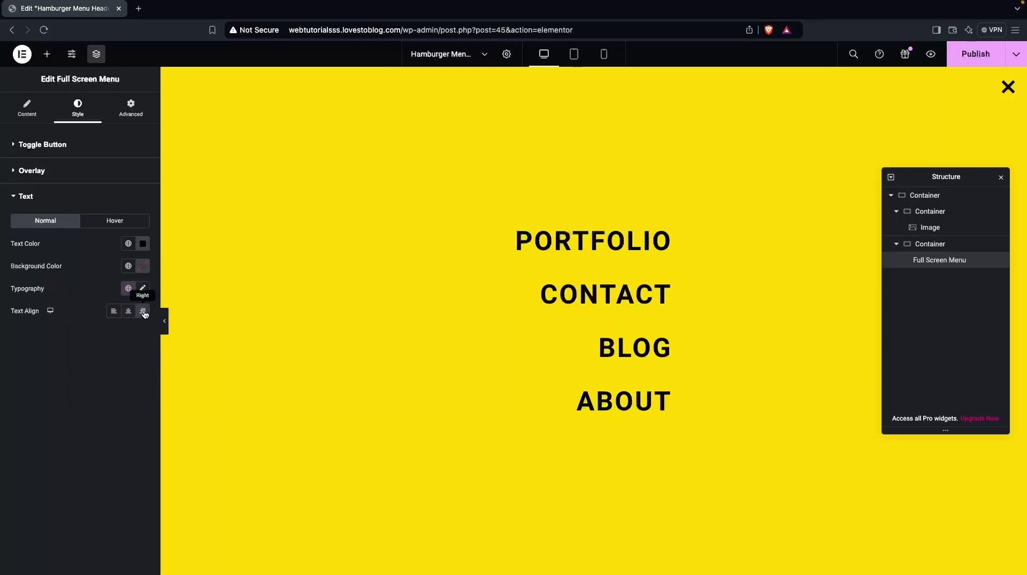
left_click(113, 312)
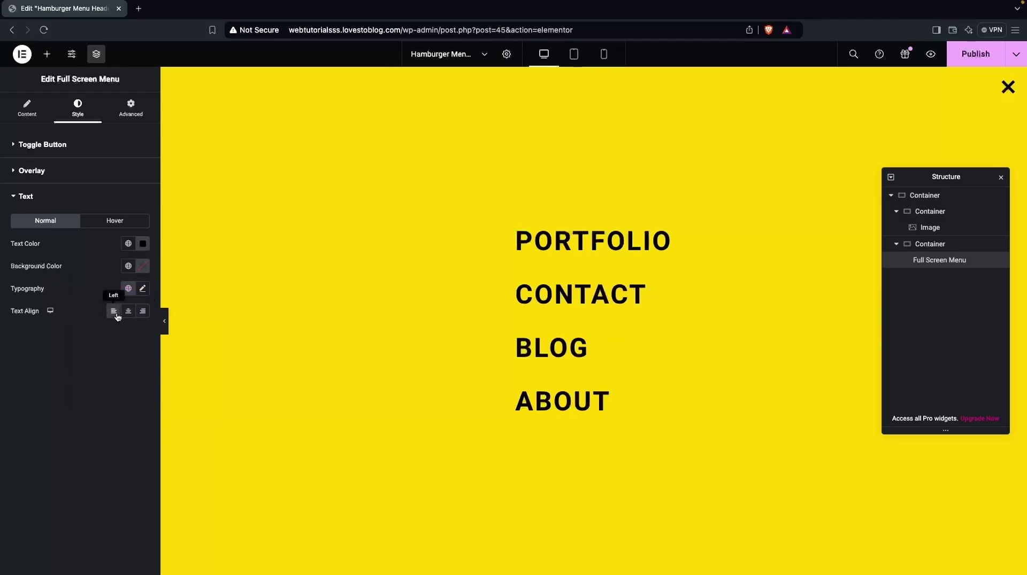
left_click(128, 313)
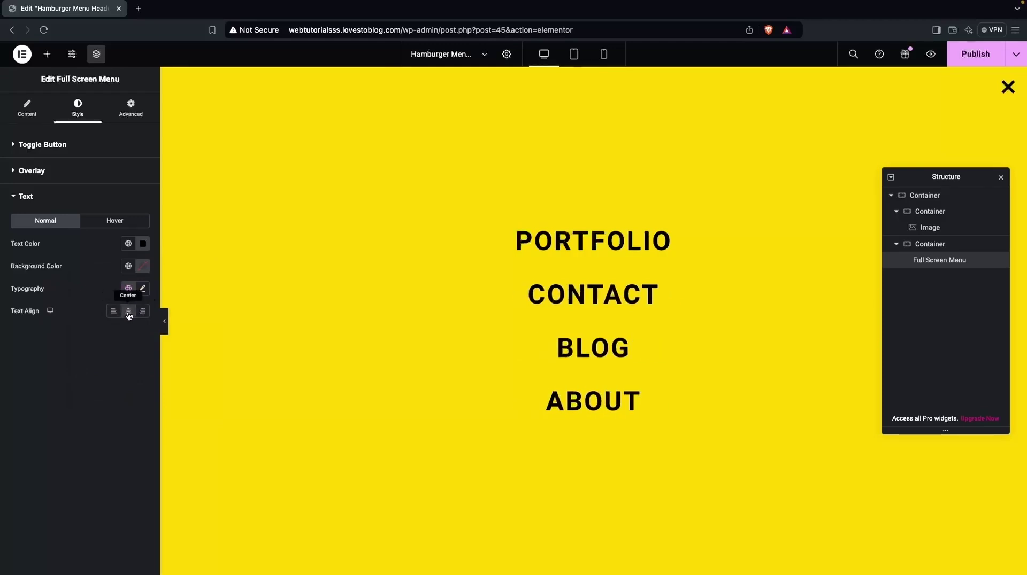
left_click(131, 107)
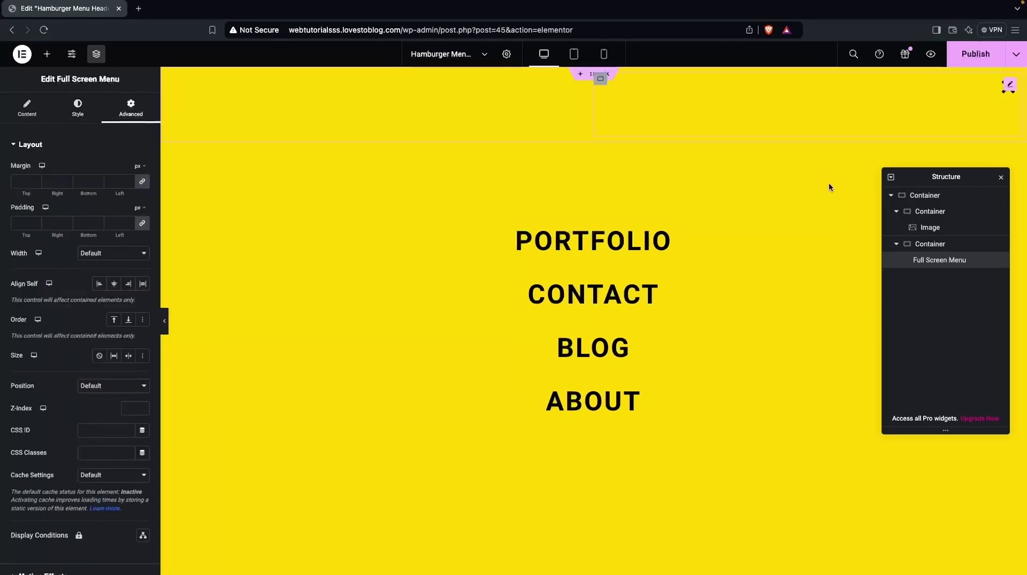
- Close the menu overlay and shrink the header logo to 5% width on desktop
left_click(1004, 95)
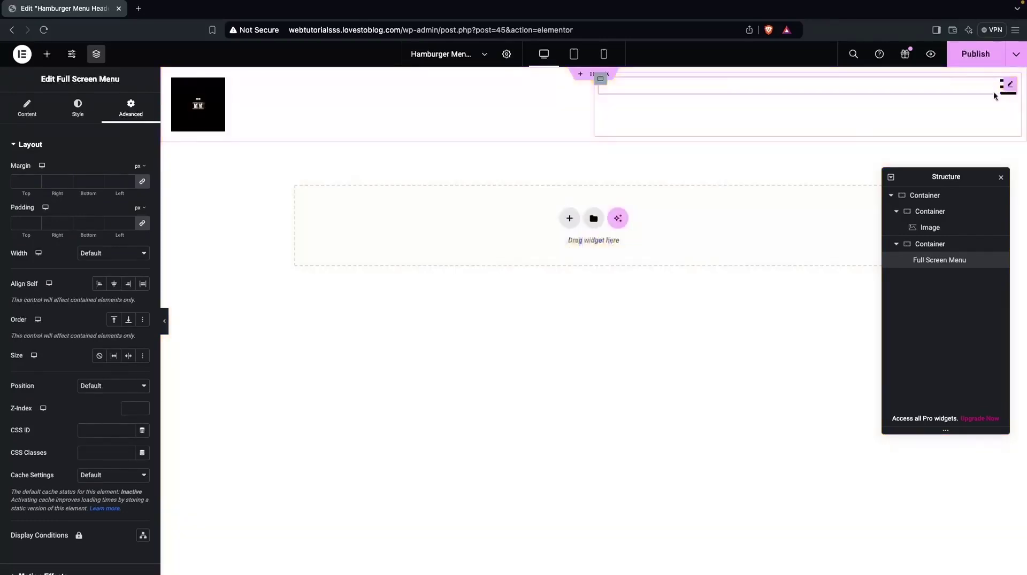
left_click(214, 131)
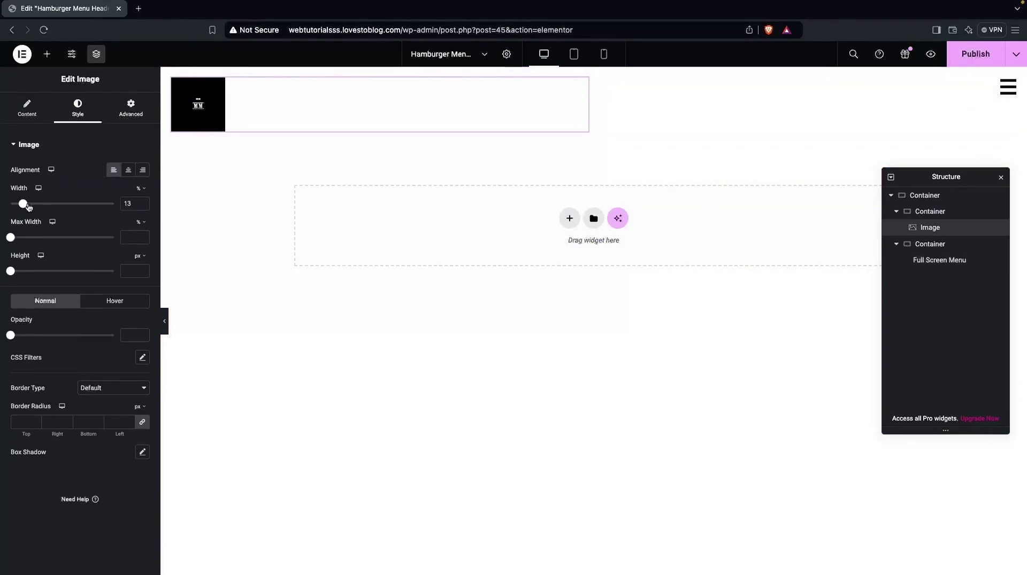
left_click_drag(25, 207, 19, 207)
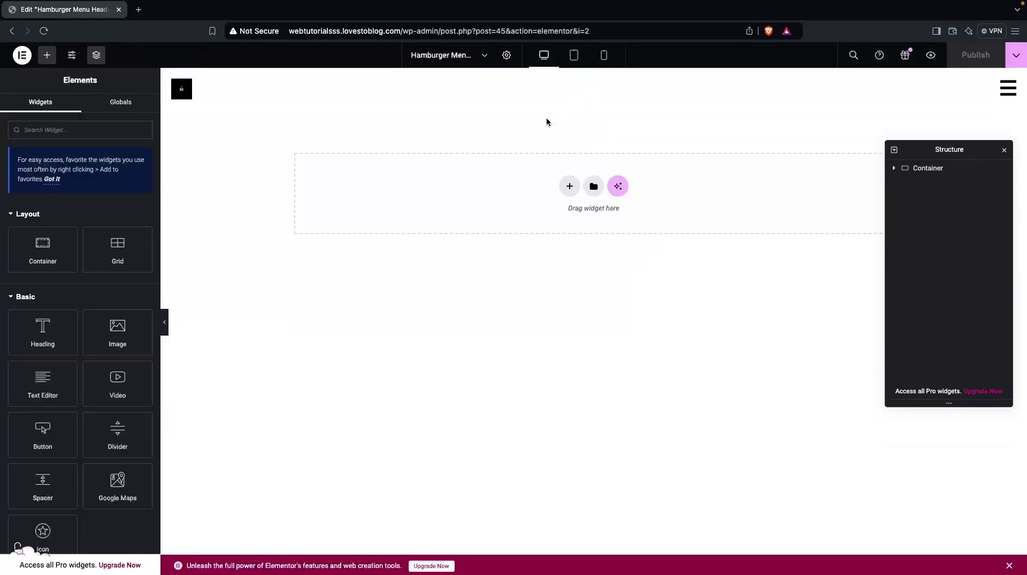
- Widen the header logo to about 11% in the tablet layout
left_click(574, 54)
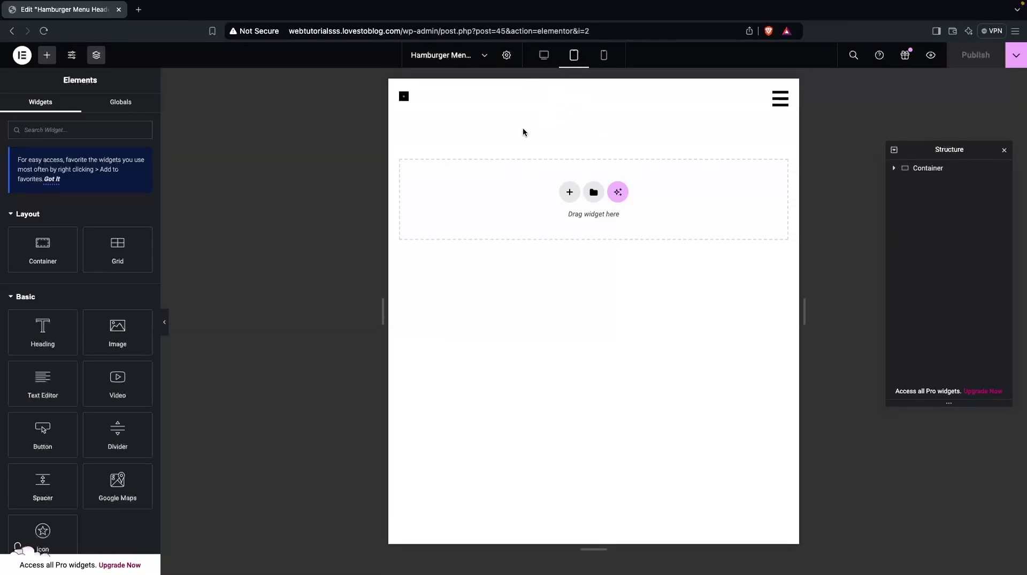
left_click(416, 96)
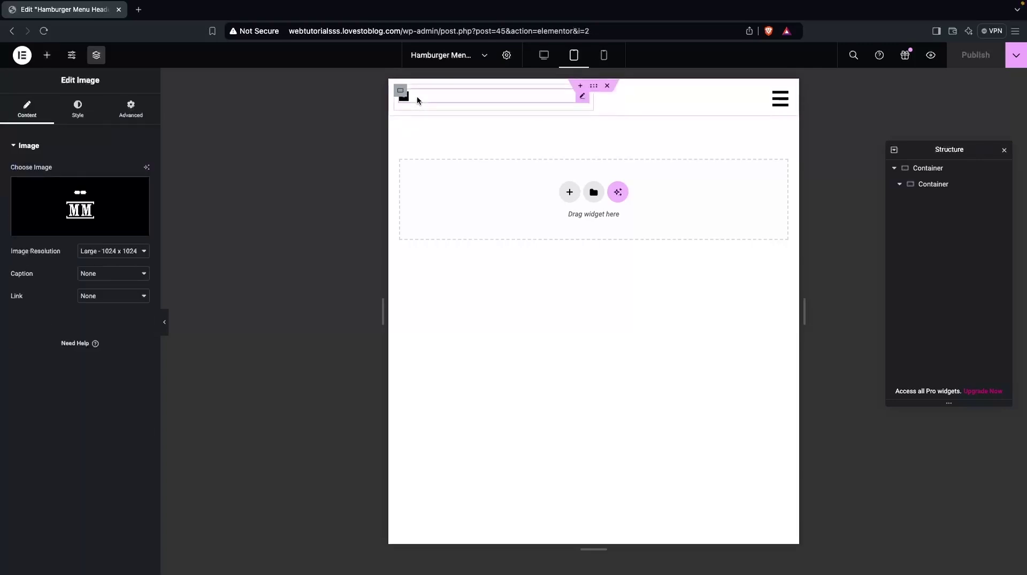
left_click(78, 109)
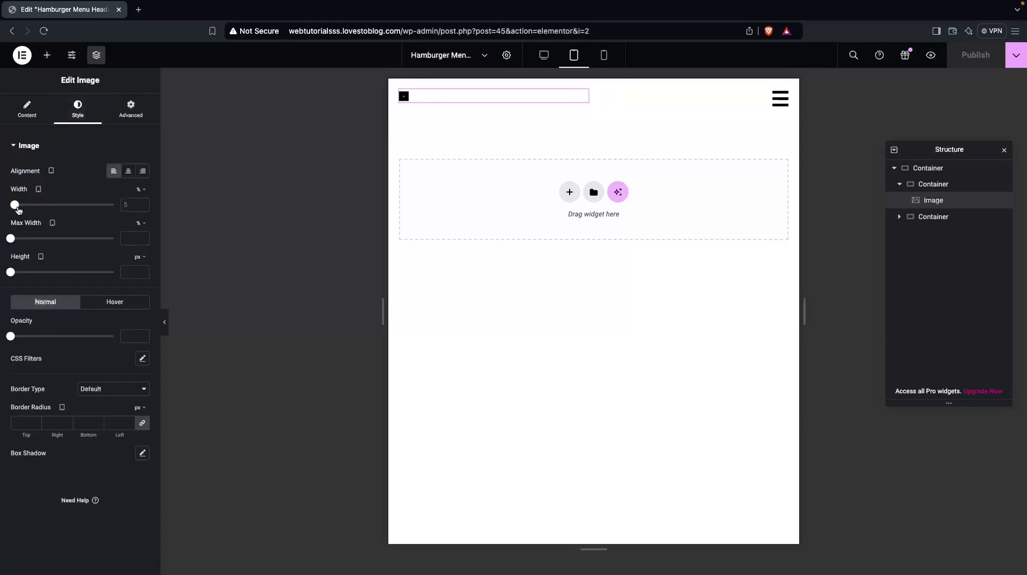
left_click_drag(19, 210, 24, 210)
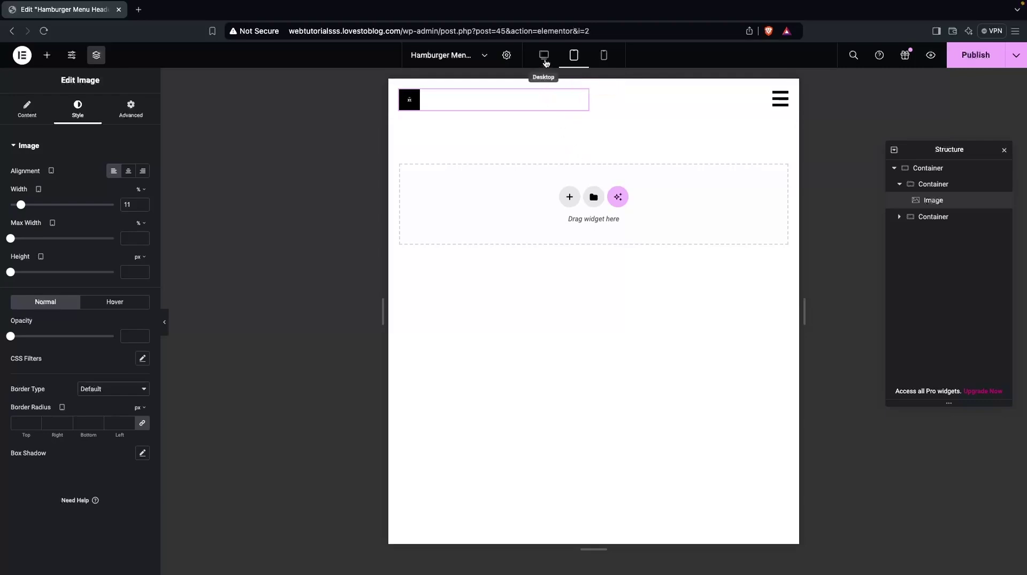
- Set the logo container's width to 50%
left_click(545, 60)
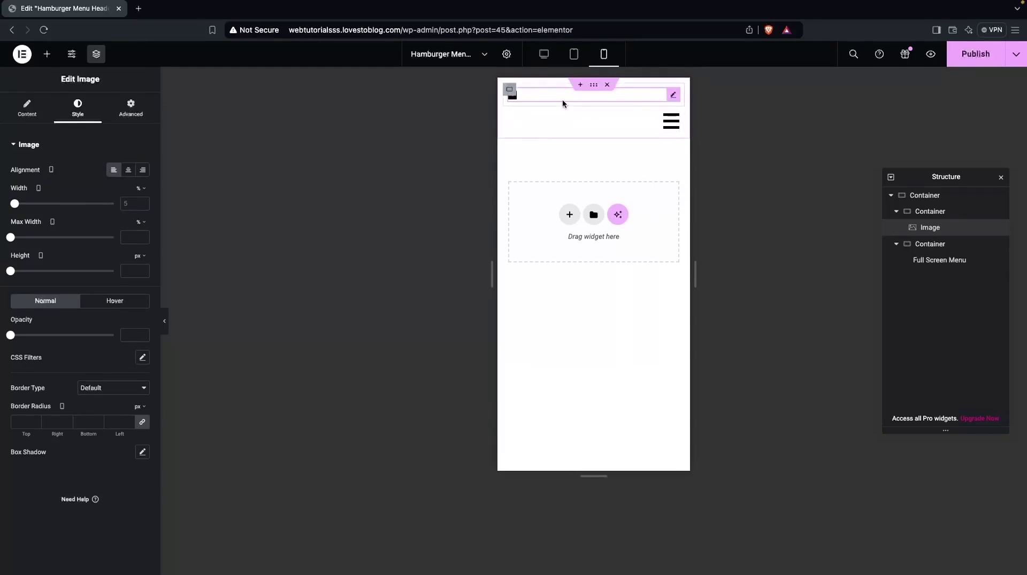
left_click(510, 94)
left_click(129, 233)
type("50")
left_click(137, 219)
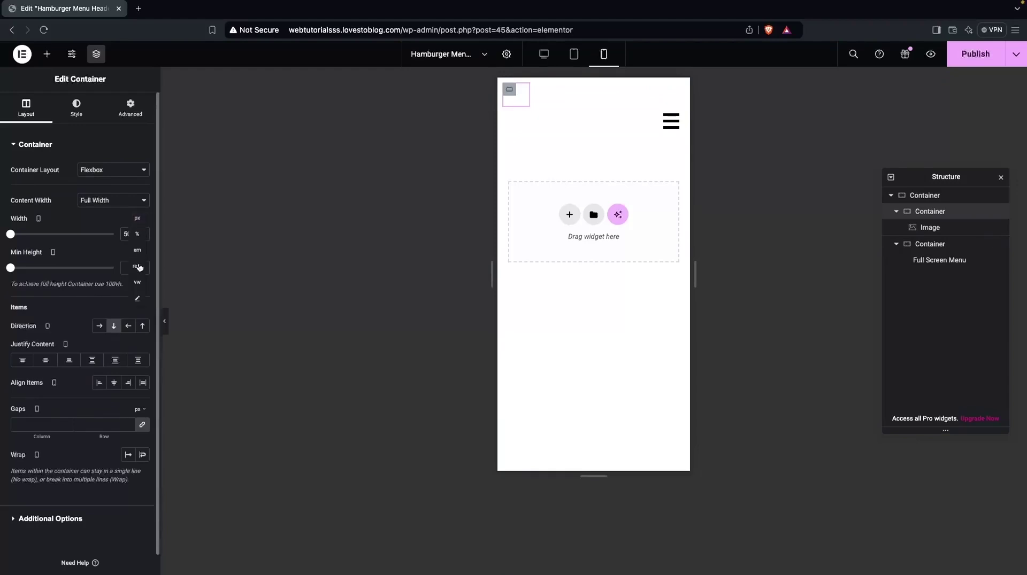
left_click(138, 234)
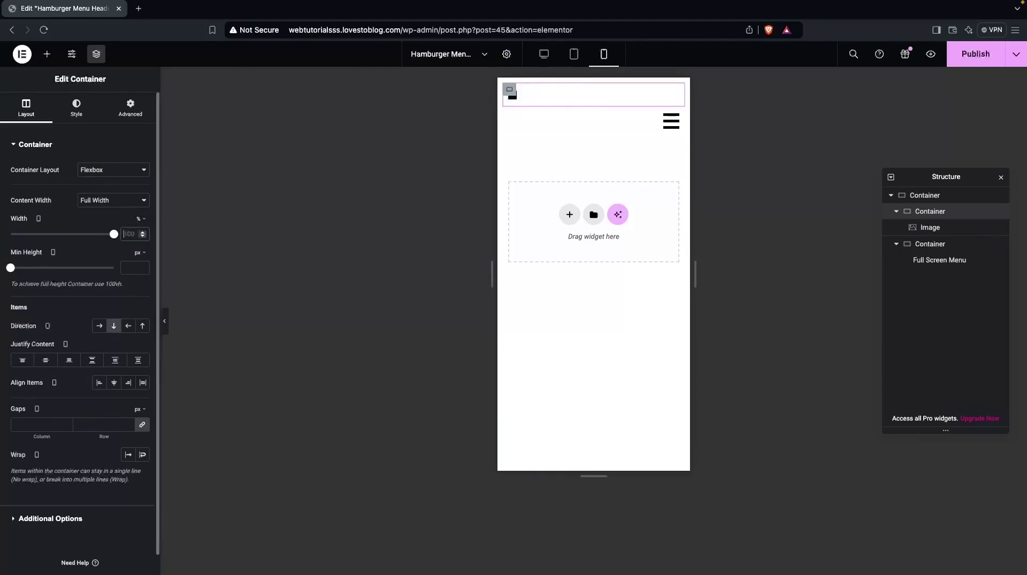
type("0")
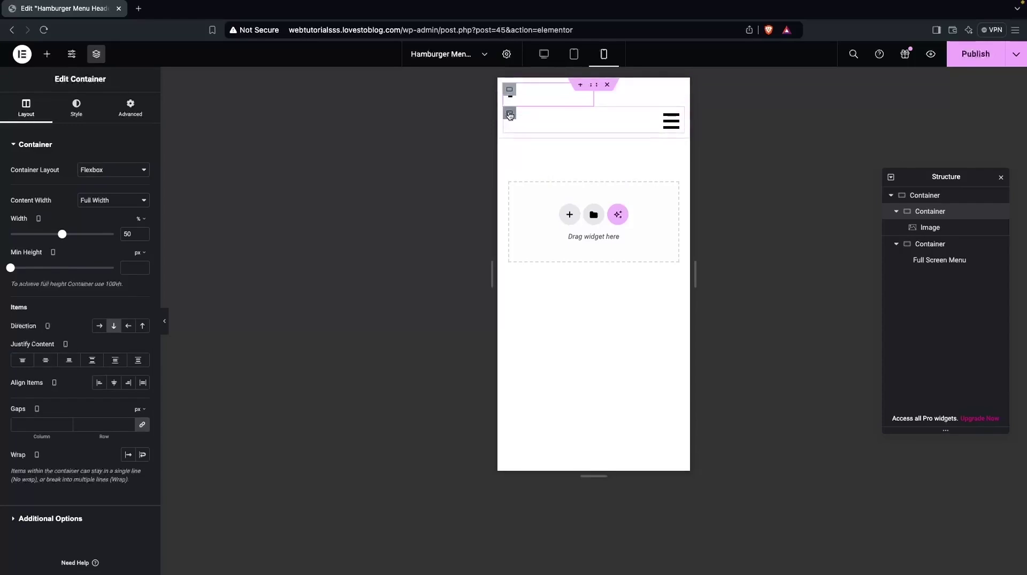
- Set the hamburger toggle container's width to 50%
left_click(502, 115)
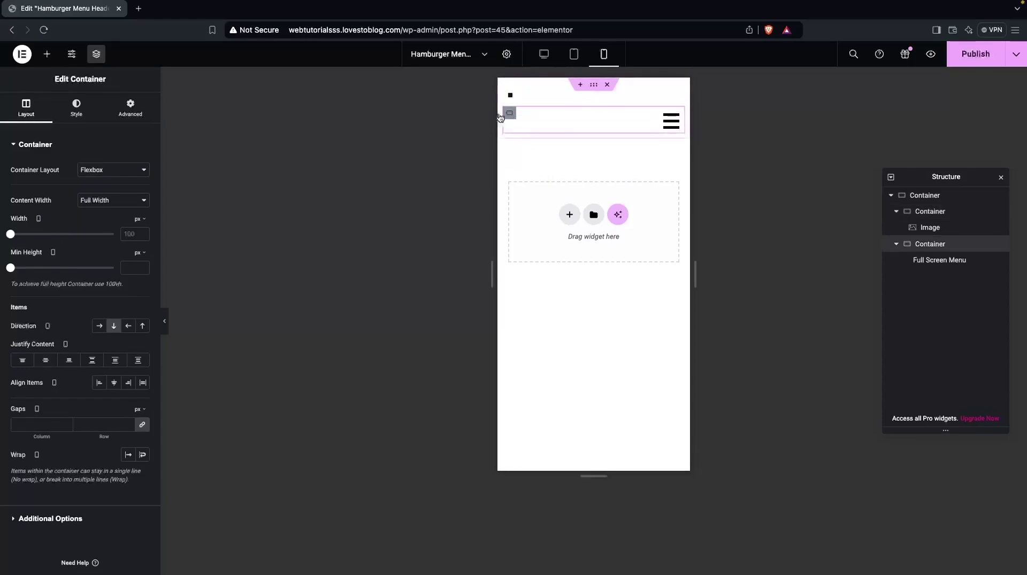
left_click(138, 234)
type("50")
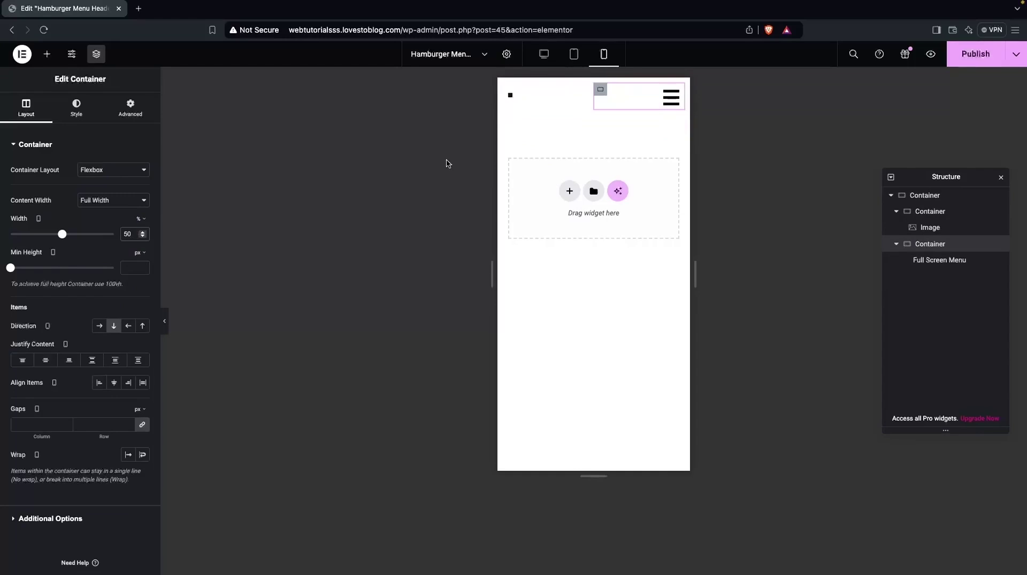
- Enlarge the logo to 30% width in the mobile layout
left_click(521, 98)
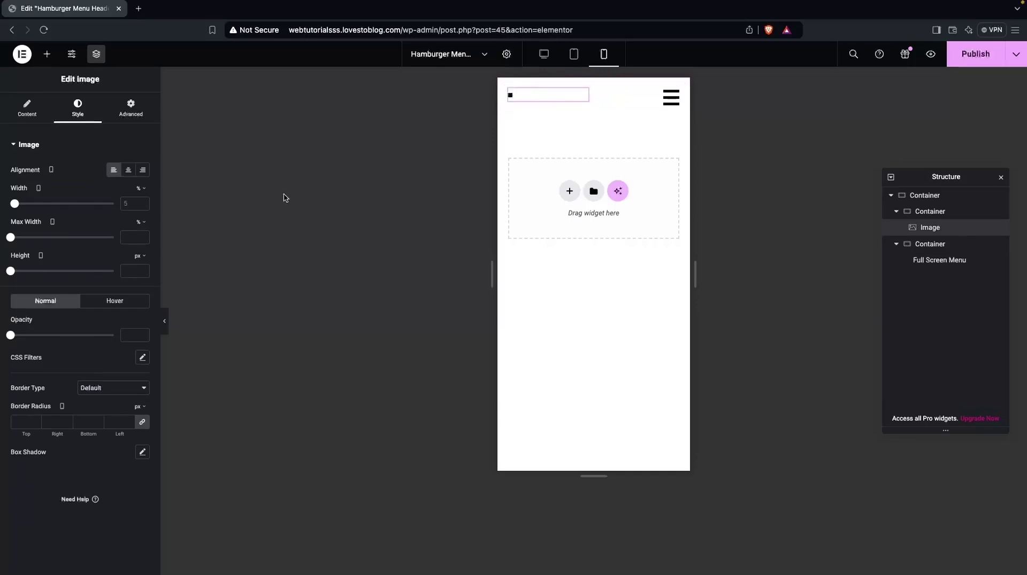
left_click(134, 203)
left_click_drag(90, 203, 41, 202)
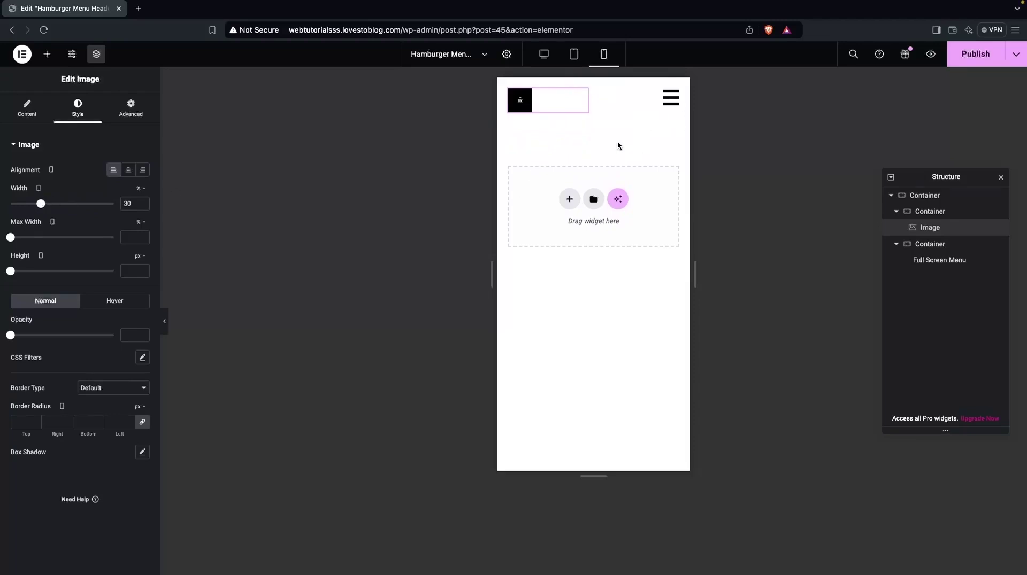
- Vertically centre the logo and hamburger in the outer container, then test the full-screen menu
left_click(593, 86)
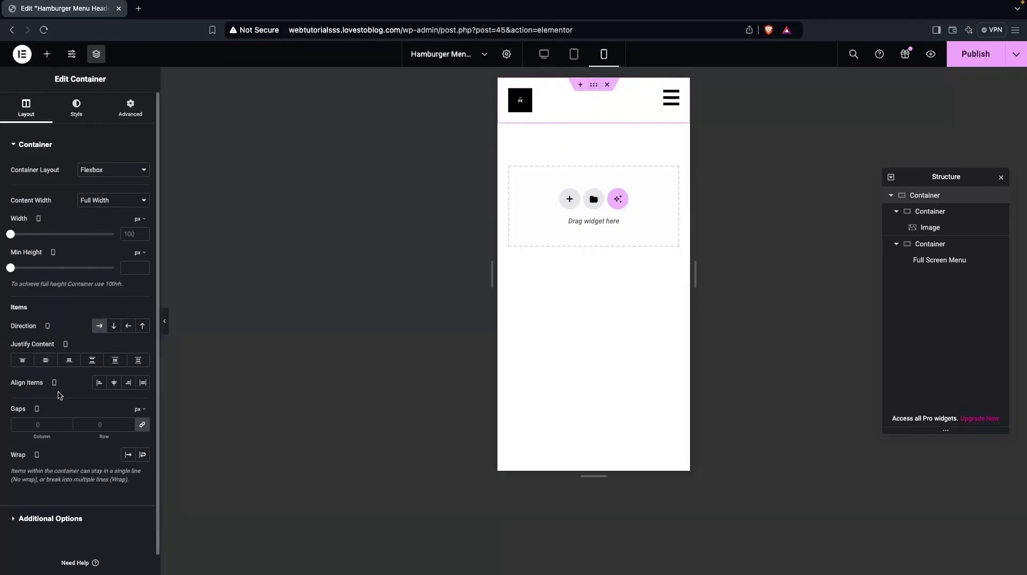
left_click(114, 384)
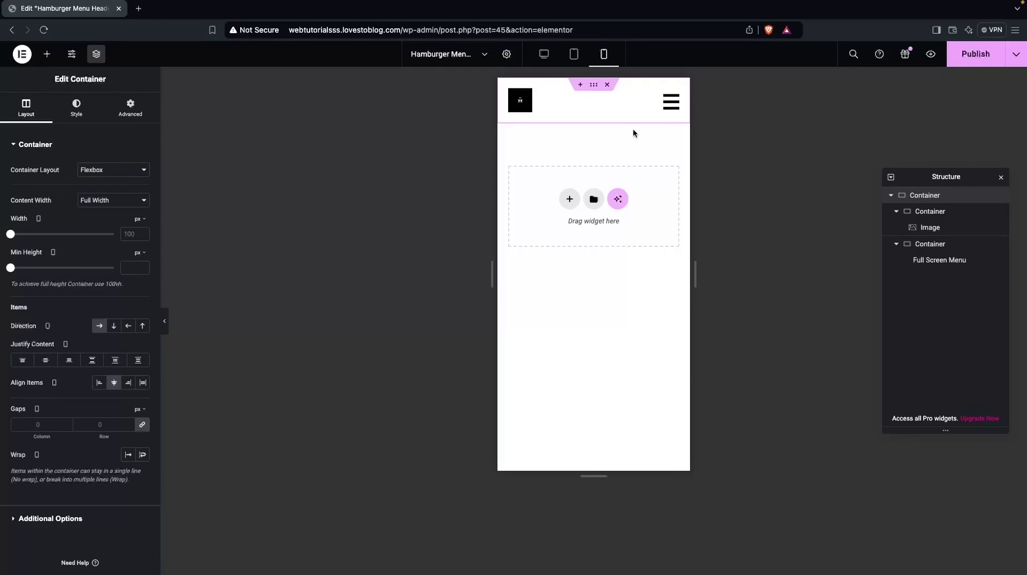
left_click(668, 108)
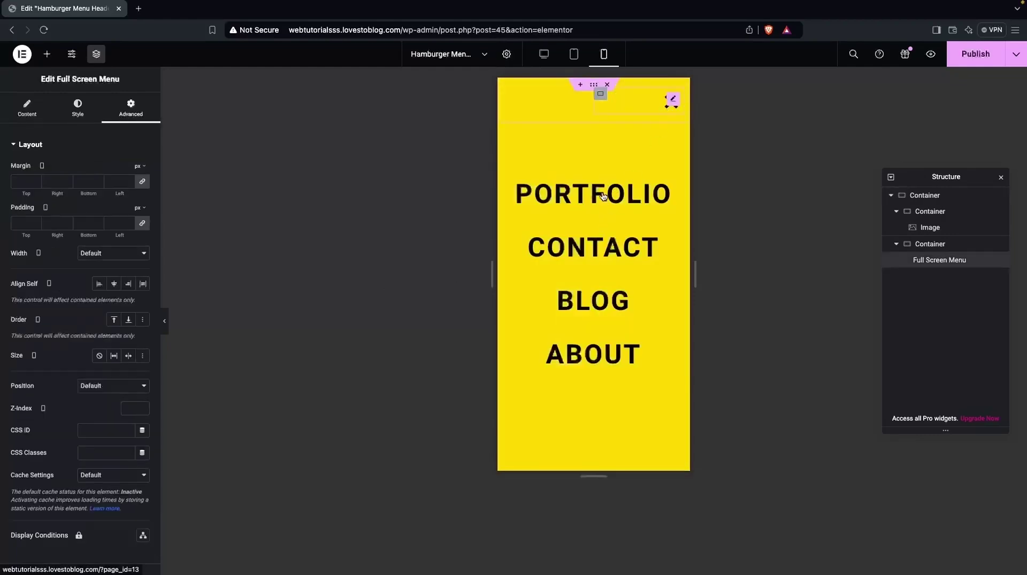
left_click(670, 102)
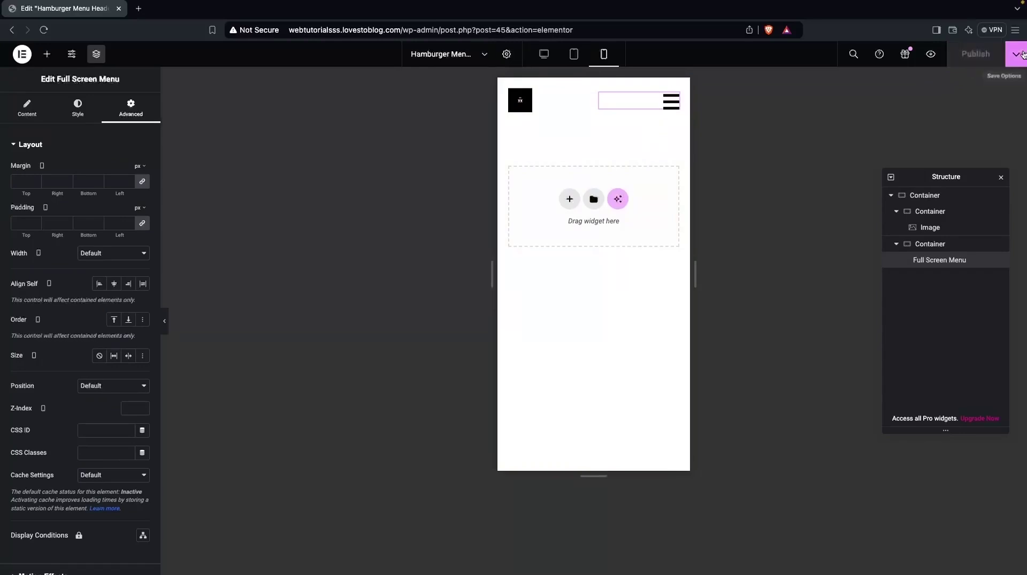
- View the header page on the live site and test the full-screen menu
left_click(1020, 54)
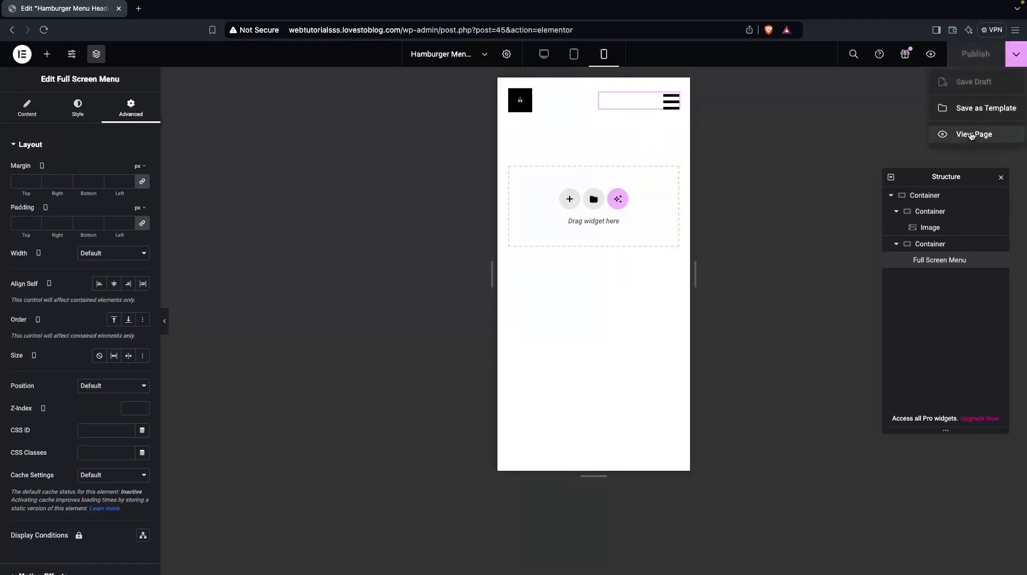
left_click(974, 134)
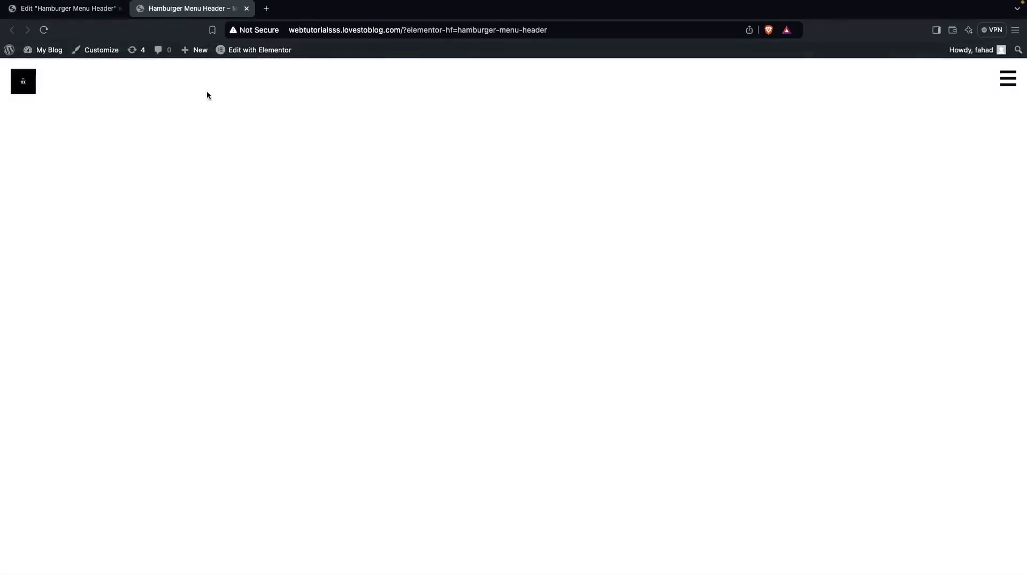
left_click(1007, 81)
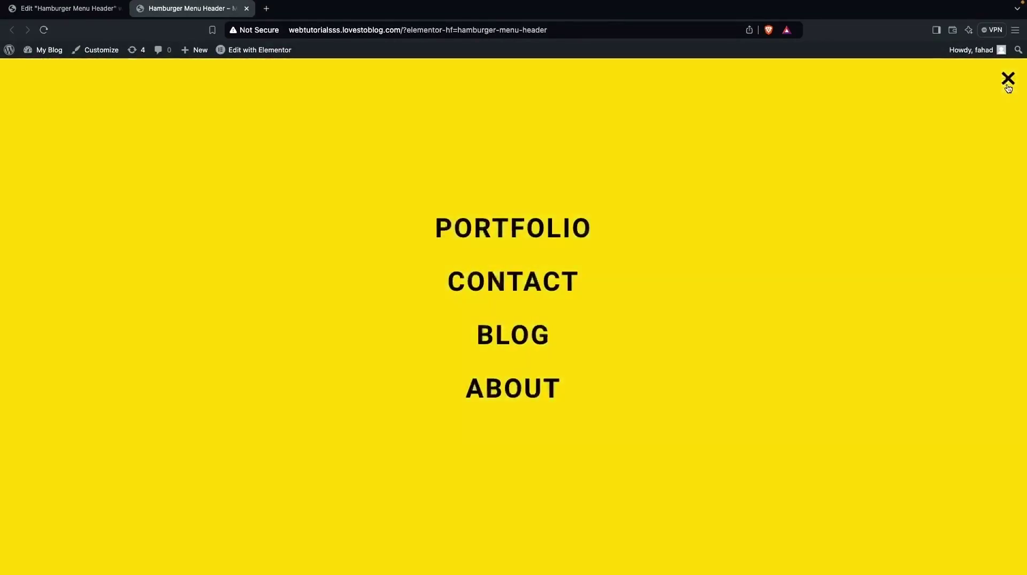
left_click(1008, 84)
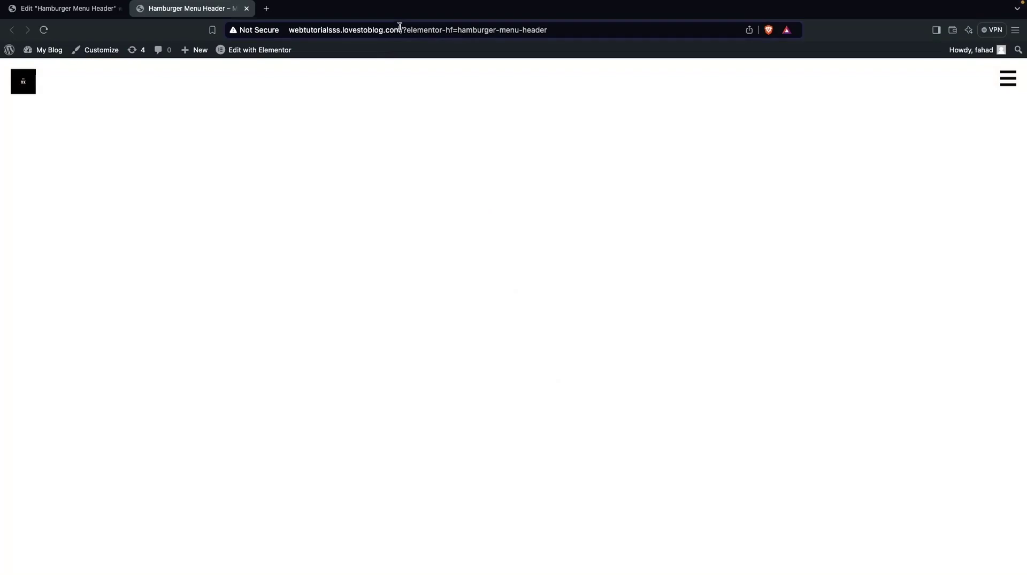
- Remove the page path from the address to load the site's home page
left_click_drag(400, 26, 607, 14)
key("BackSpace")
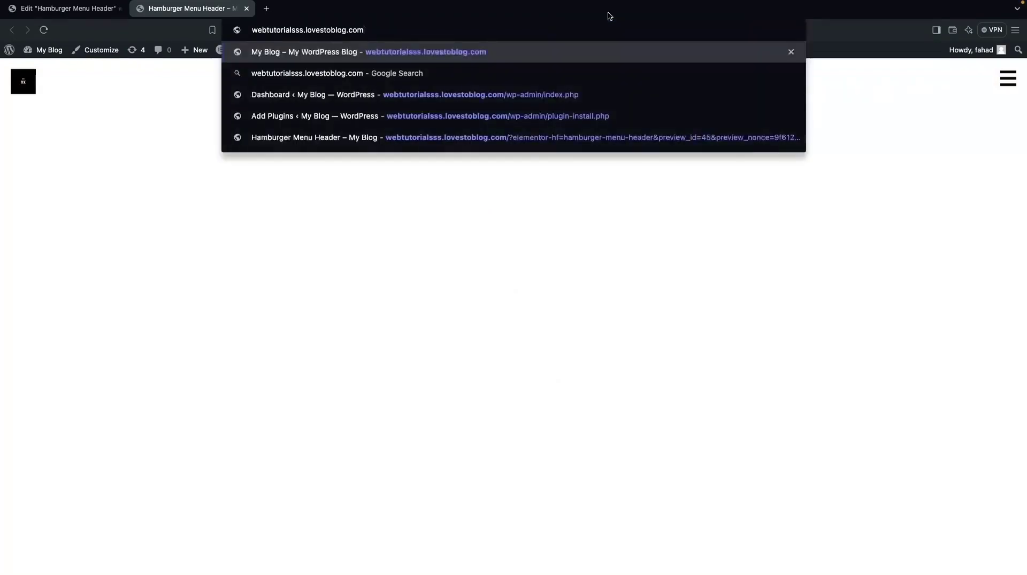
key("Return")
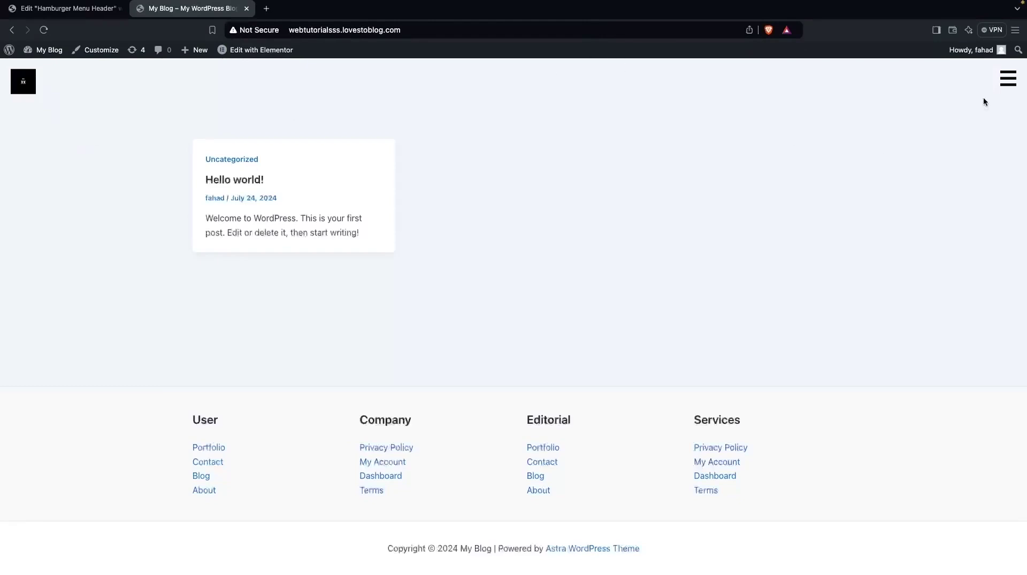
left_click(1004, 84)
left_click(1003, 86)
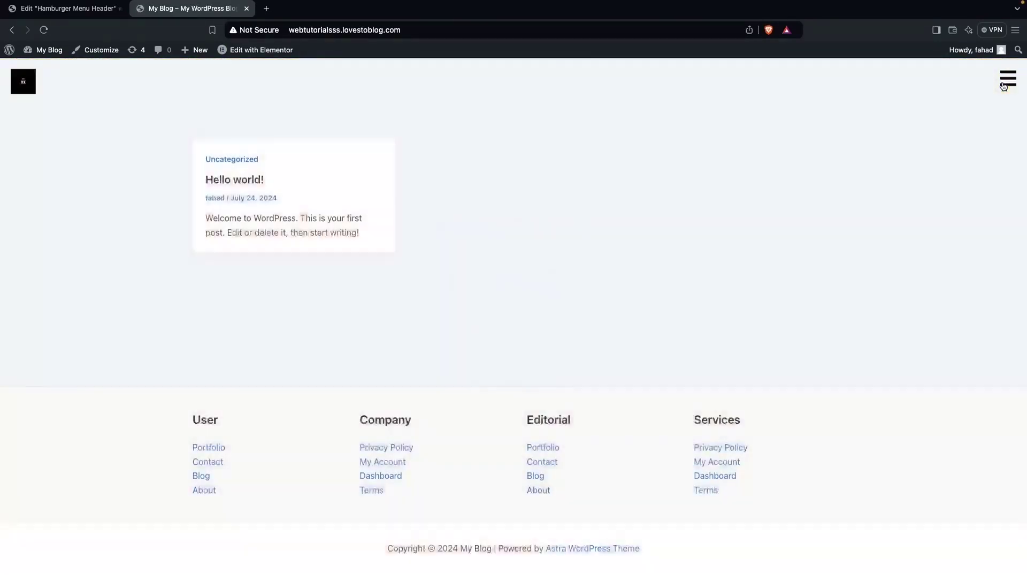
right_click(739, 176)
left_click(771, 336)
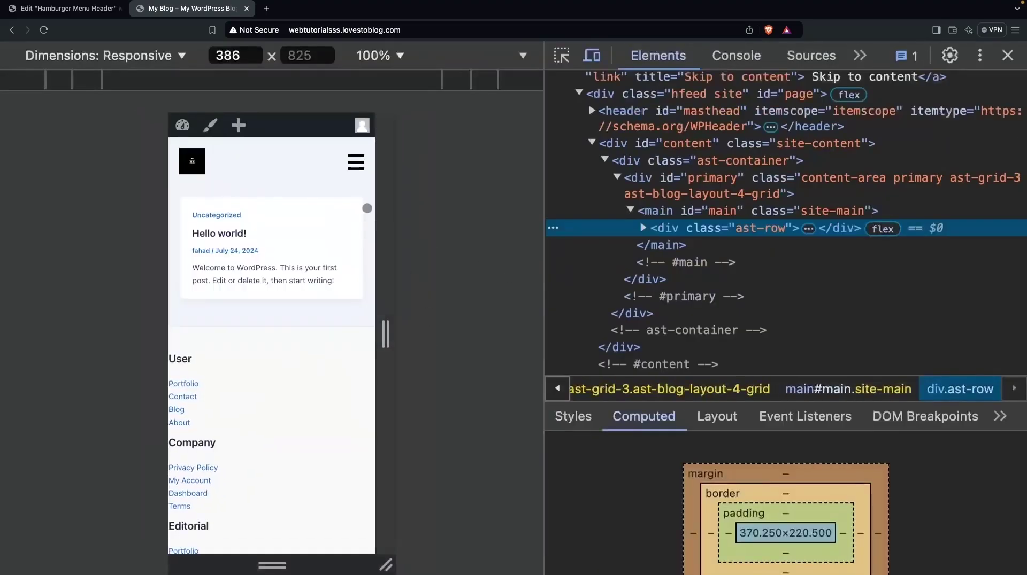
left_click(355, 162)
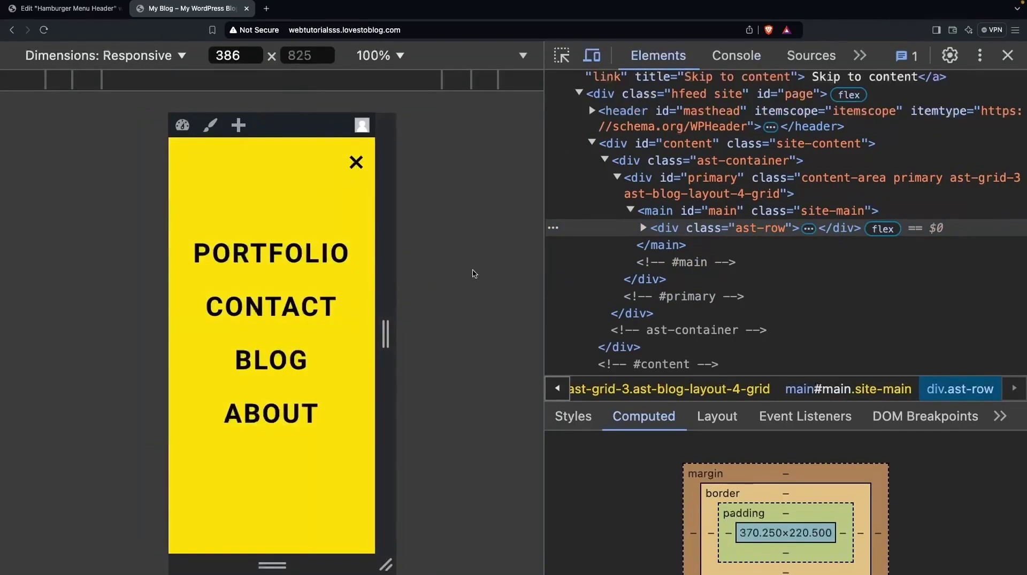
left_click(1007, 56)
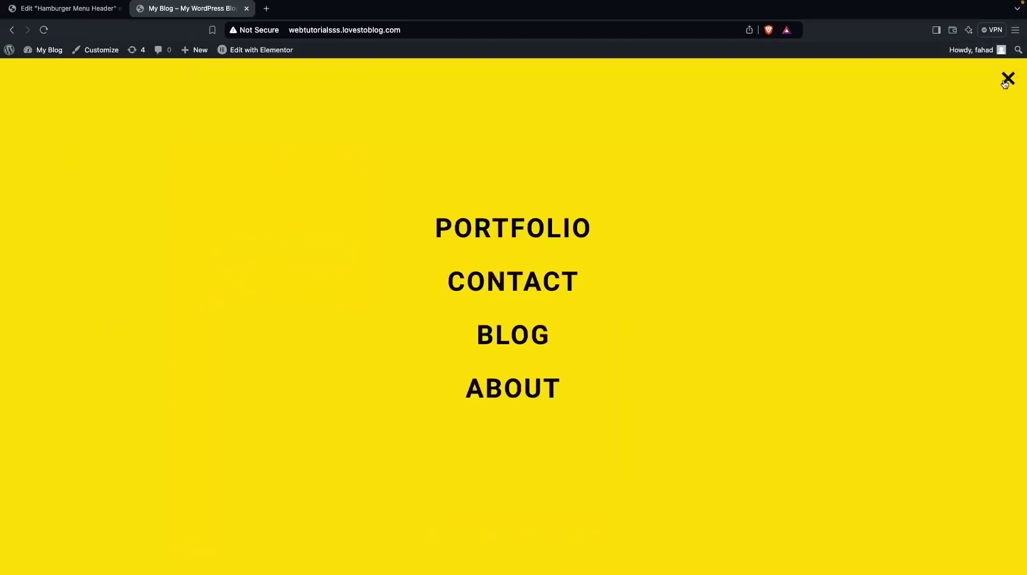
left_click(1005, 81)
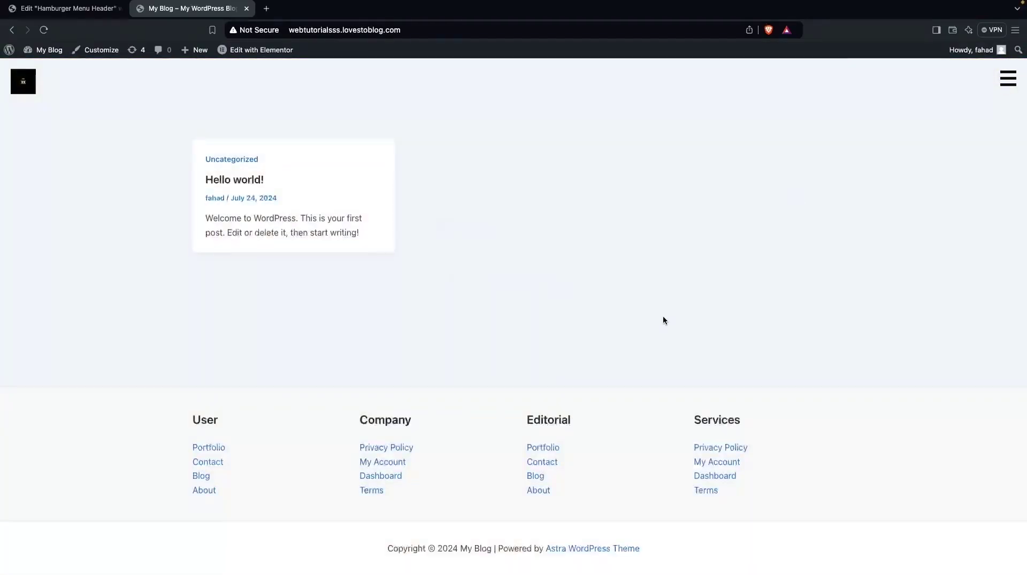